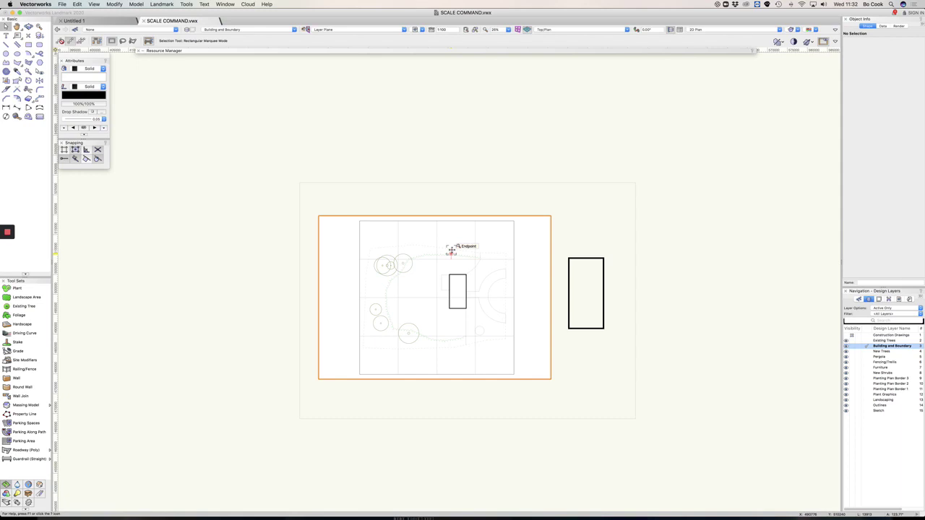
# Check the reference rectangle beside the plan, then select the PDF plan page and try to resize it from its upper-right corner
pyautogui.click(593, 258)
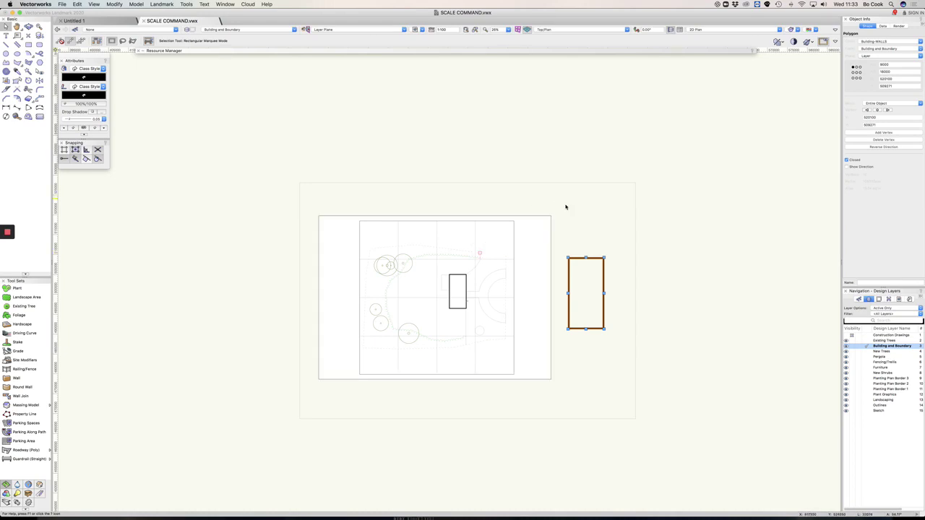
pyautogui.scroll(3, 581, 363)
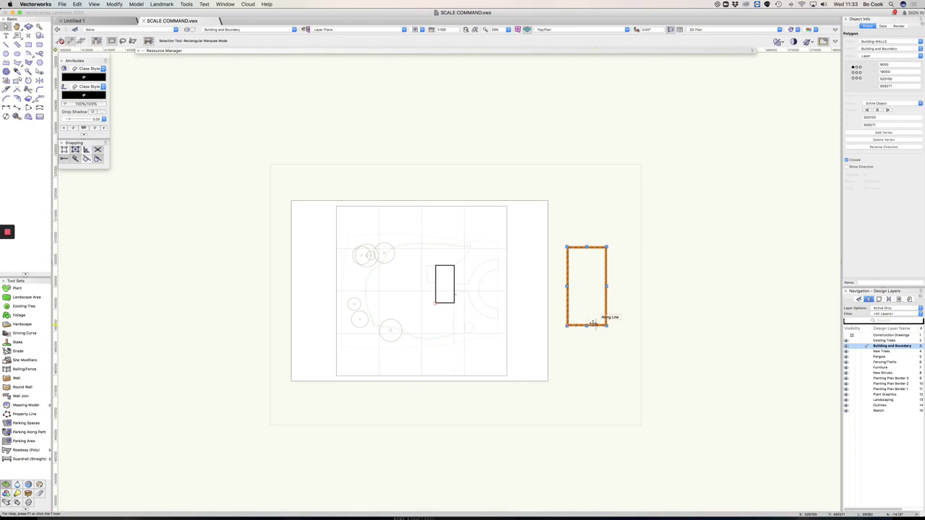
pyautogui.click(438, 274)
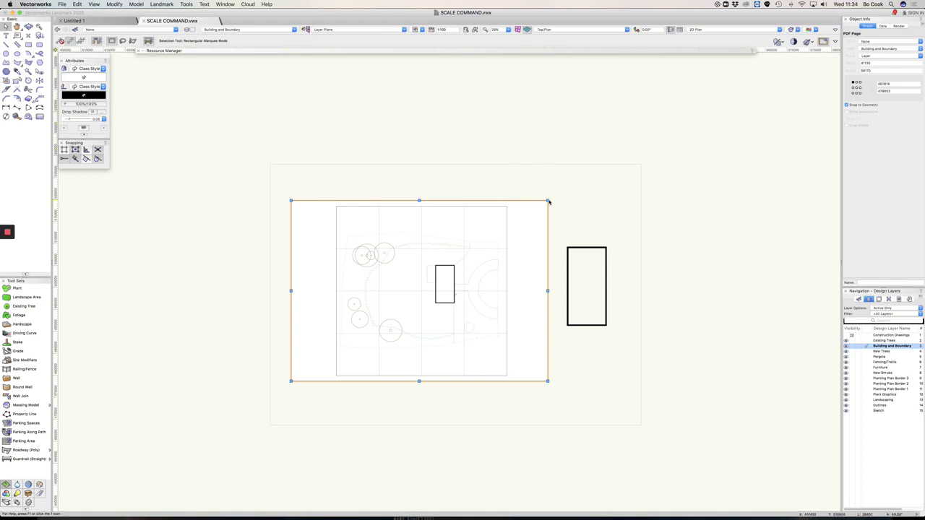
pyautogui.moveTo(548, 201)
pyautogui.mouseDown()
pyautogui.moveTo(599, 169)
pyautogui.moveTo(538, 208)
pyautogui.moveTo(555, 189)
pyautogui.moveTo(548, 201)
pyautogui.mouseUp()
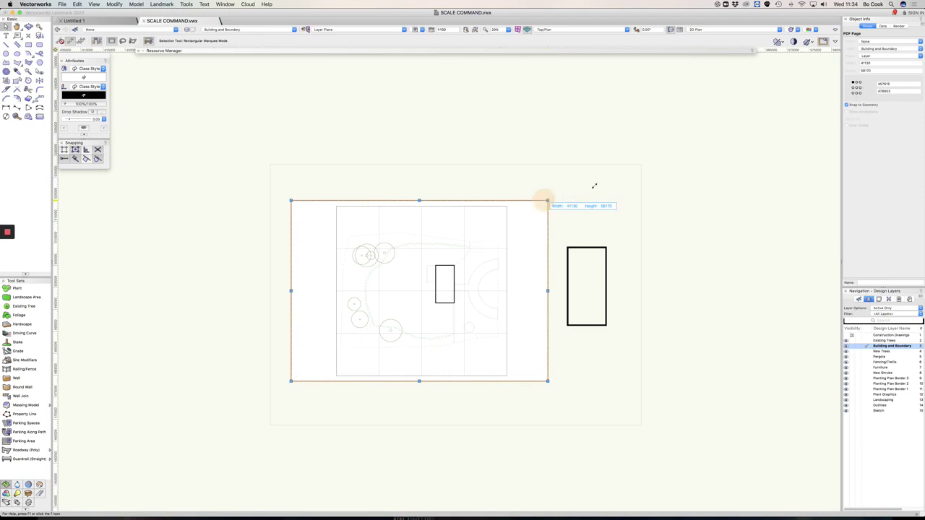
# Start Scale Objects on the PDF page using Symmetric By Distance, and pick the plan building's bottom edge as the current distance
pyautogui.click(115, 4)
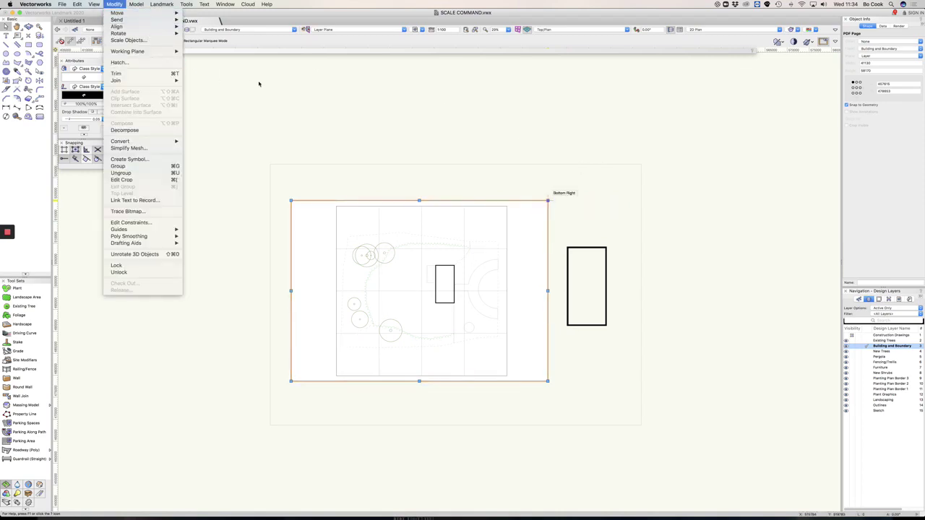
pyautogui.click(143, 42)
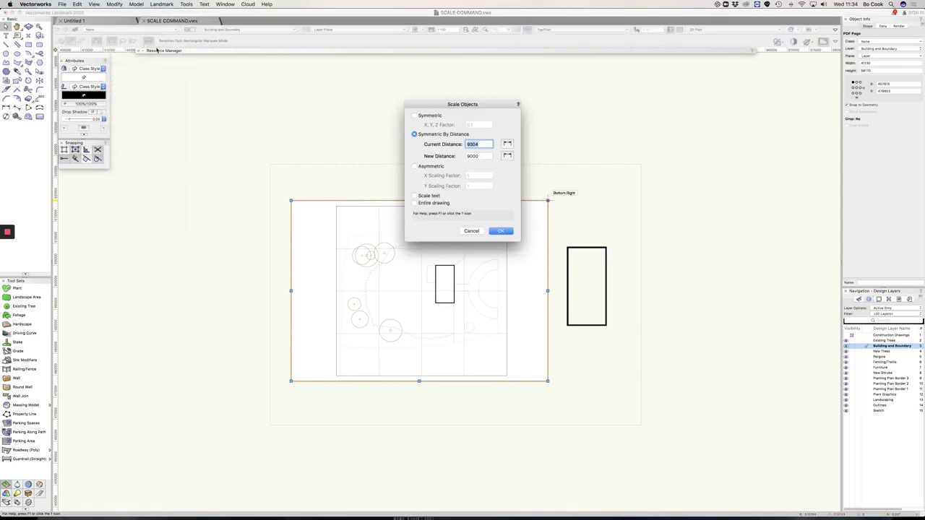
pyautogui.click(429, 117)
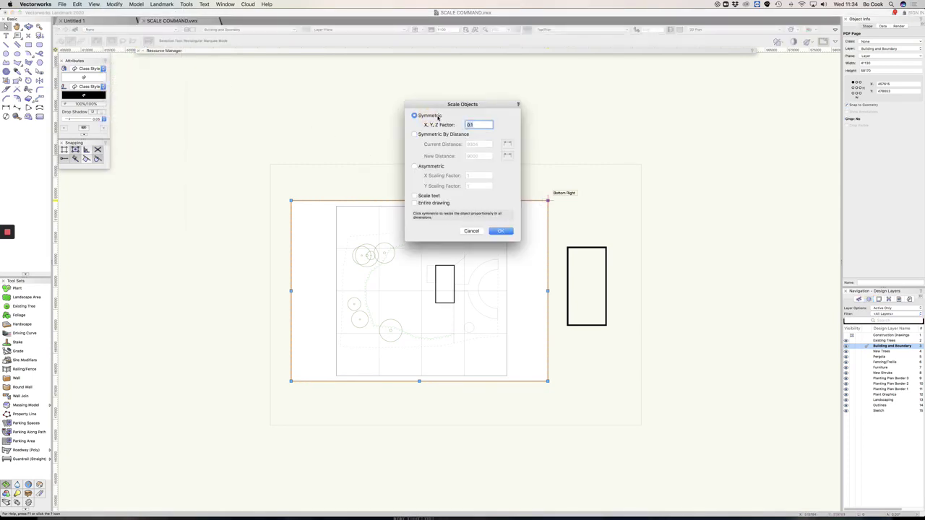
pyautogui.moveTo(483, 104); pyautogui.dragTo(649, 94)
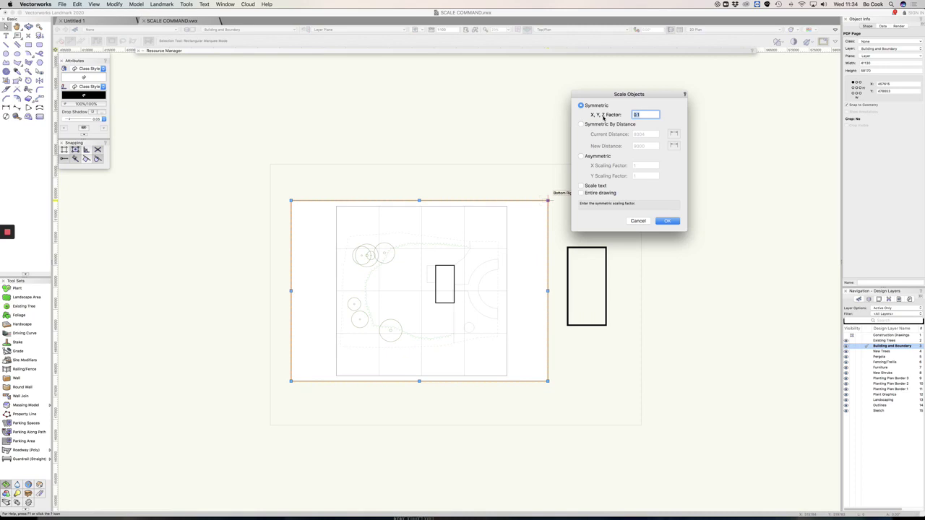
pyautogui.click(582, 125)
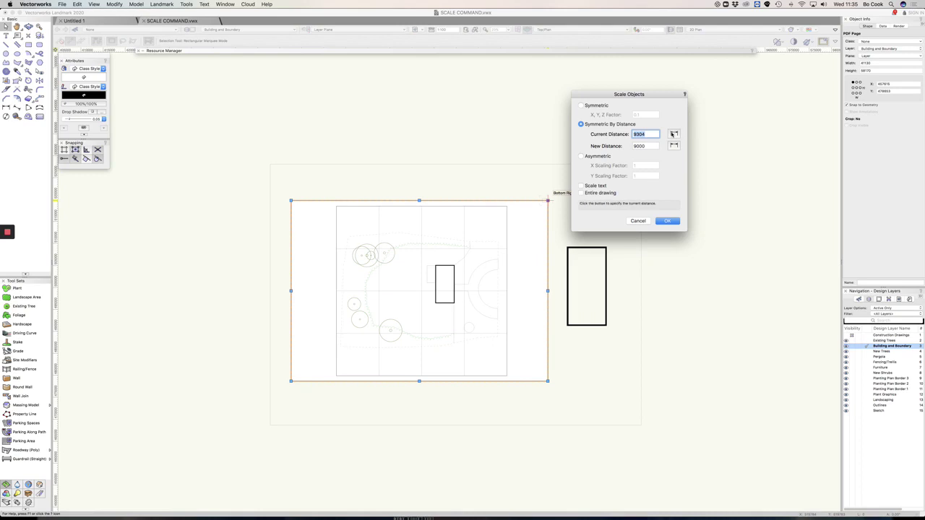
pyautogui.click(674, 134)
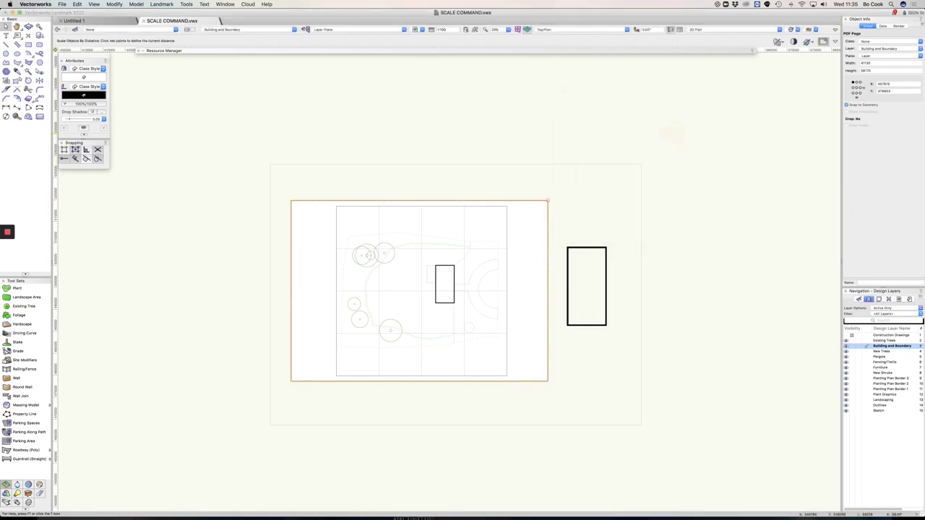
pyautogui.scroll(10, 443, 304)
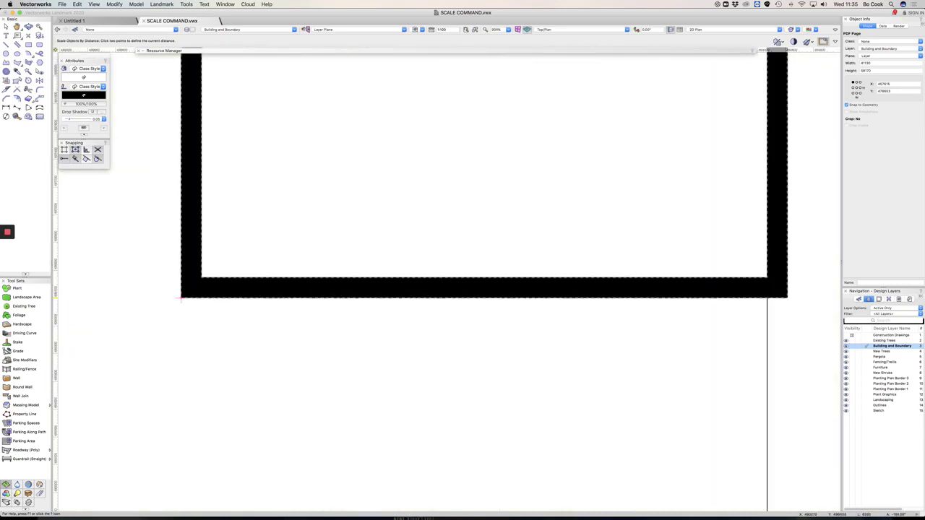
pyautogui.click(181, 296)
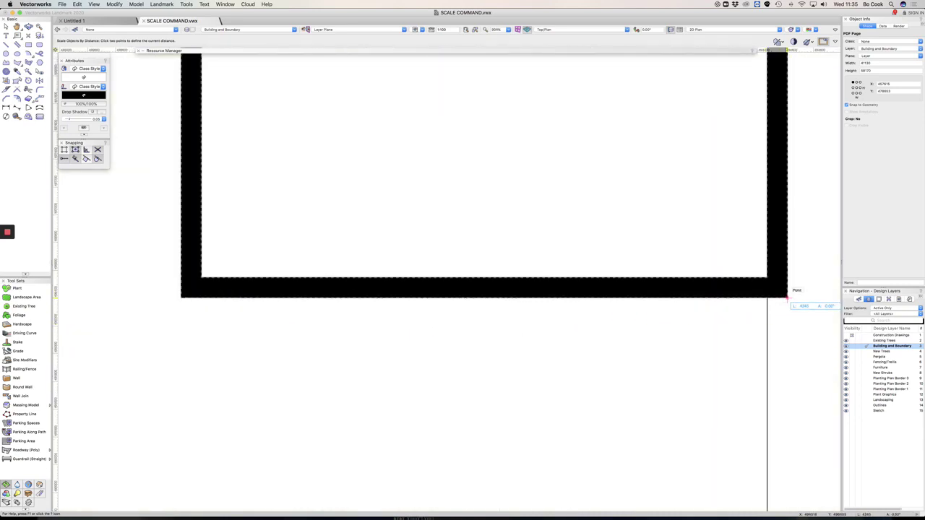
pyautogui.click(787, 296)
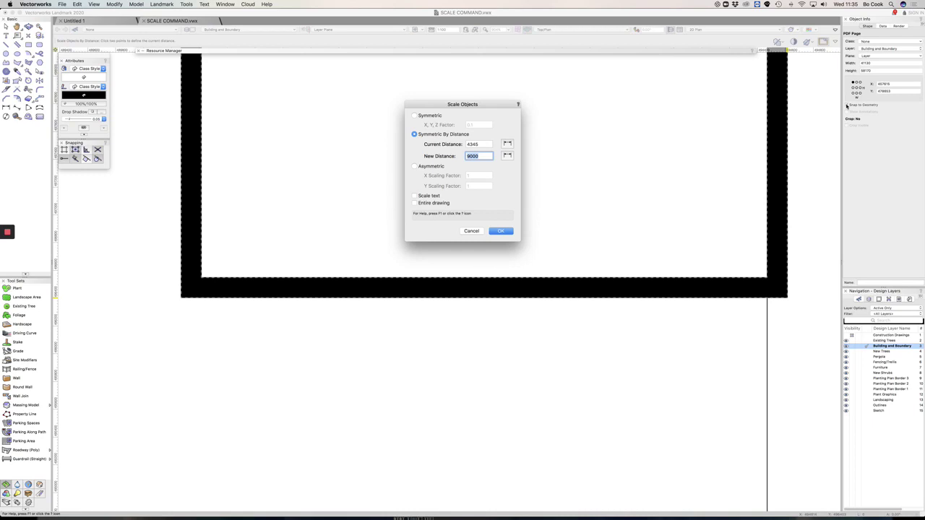
# Pick the reference rectangle's long vertical side, 18000, as the new distance and apply the scaling to the PDF page
pyautogui.click(847, 105)
pyautogui.click(506, 156)
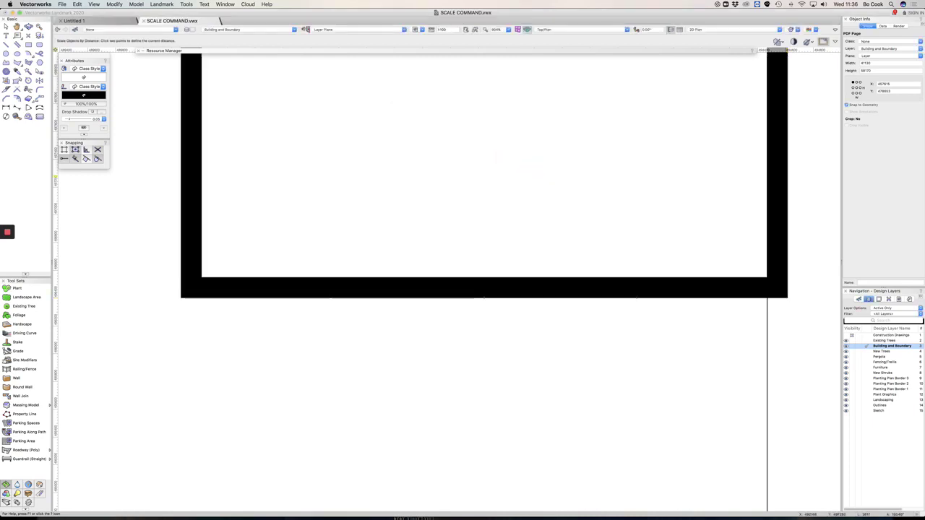
pyautogui.scroll(-5, 329, 151)
pyautogui.scroll(-5, 457, 163)
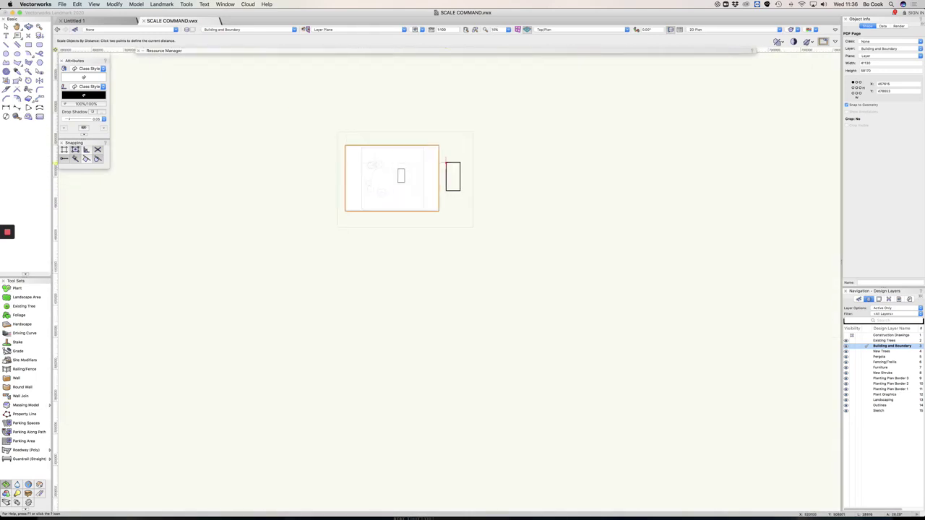
pyautogui.scroll(10, 448, 170)
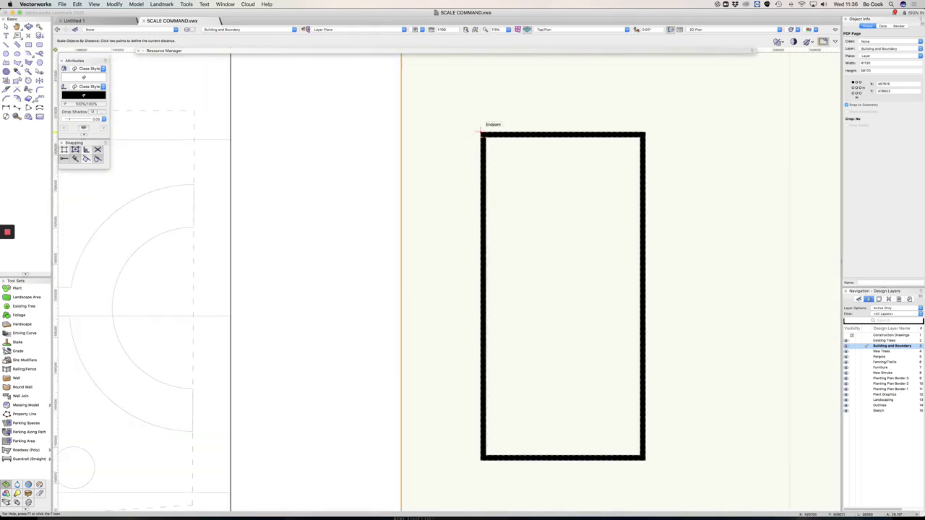
pyautogui.click(482, 134)
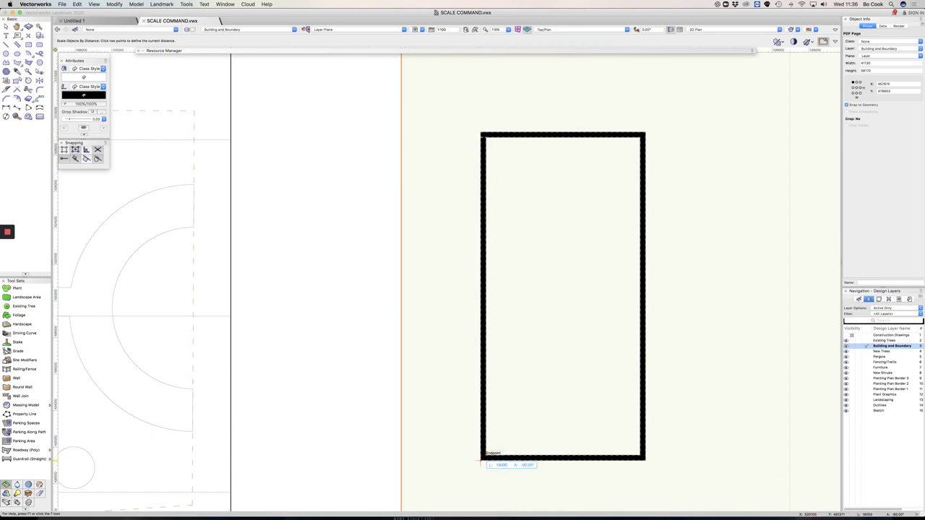
pyautogui.click(480, 460)
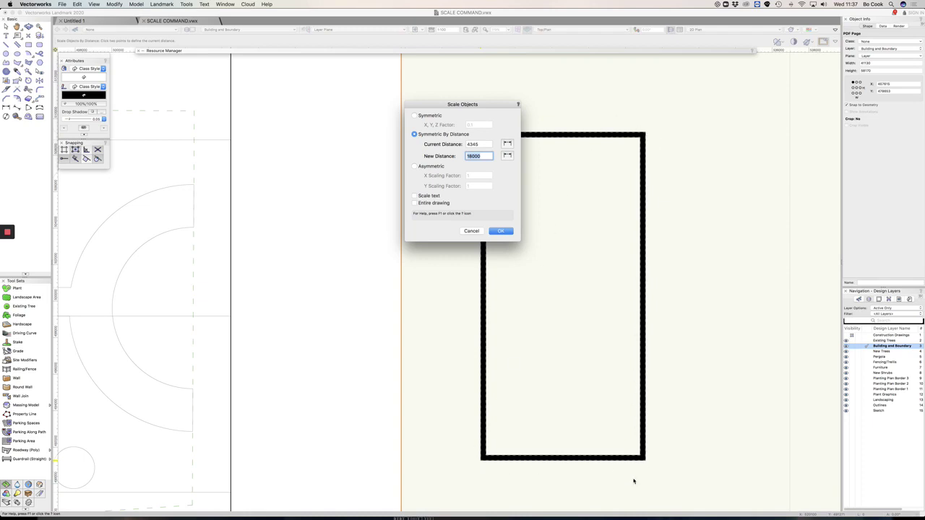
pyautogui.click(503, 232)
pyautogui.scroll(-5, 503, 229)
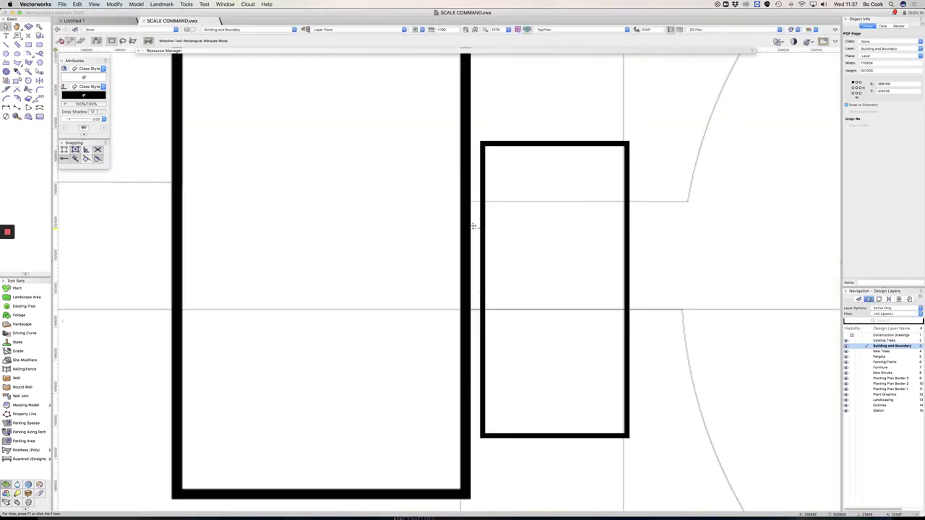
pyautogui.scroll(-5, 463, 225)
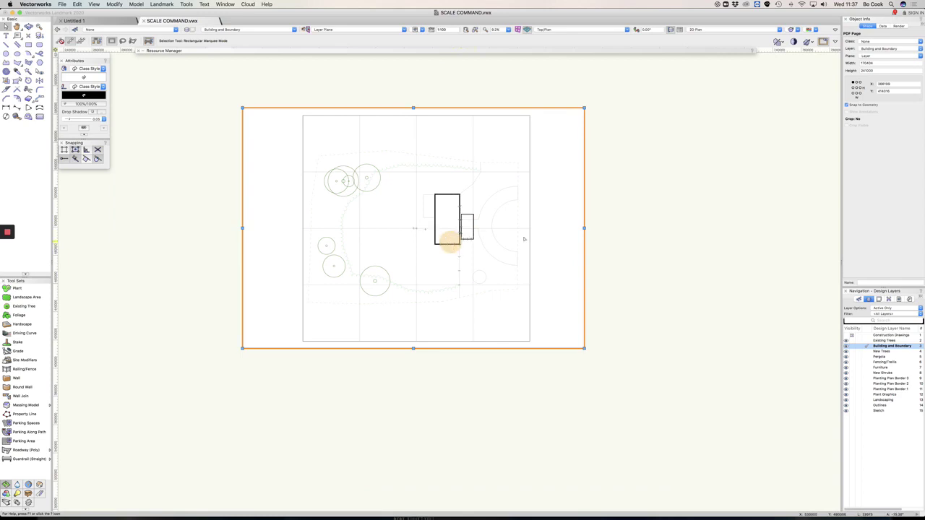
pyautogui.scroll(5, 498, 209)
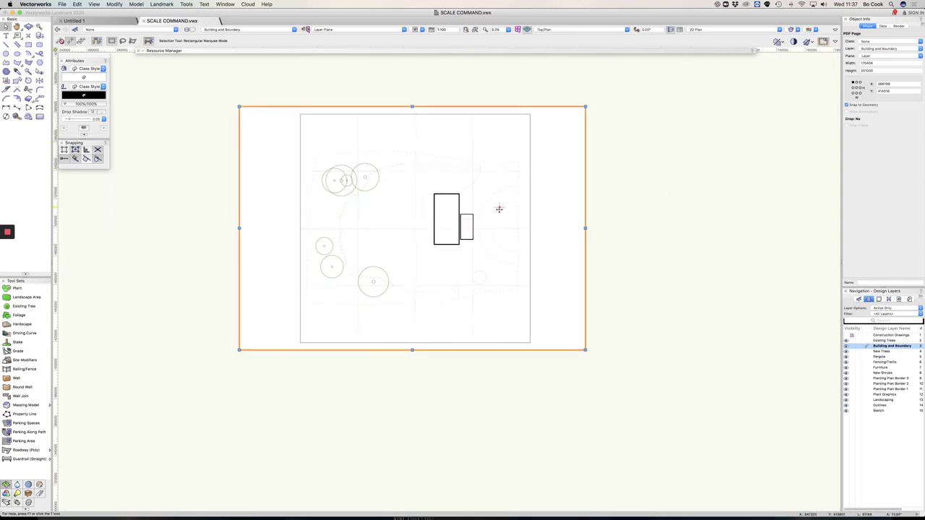
# Start Scale Objects on the PDF page again and pick the plan building's top edge, corner to corner, as the current distance
pyautogui.click(116, 5)
pyautogui.click(130, 40)
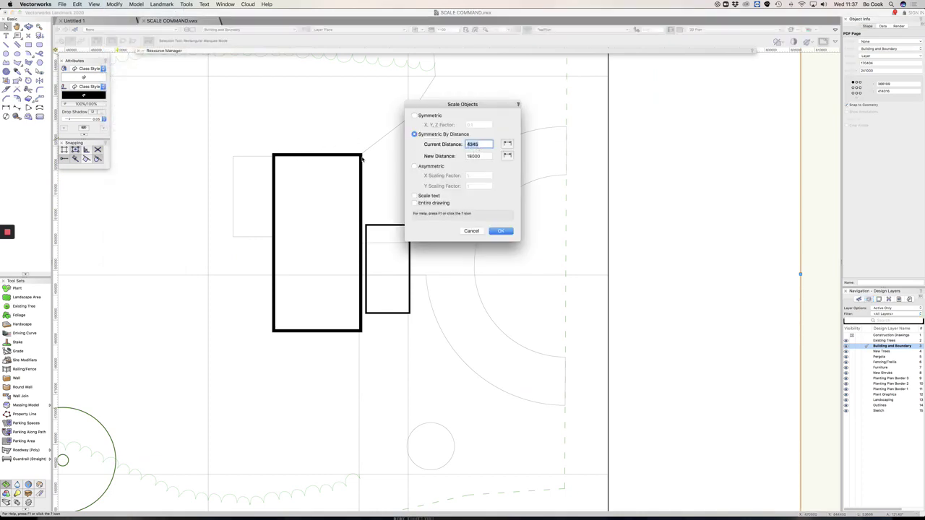
pyautogui.click(507, 144)
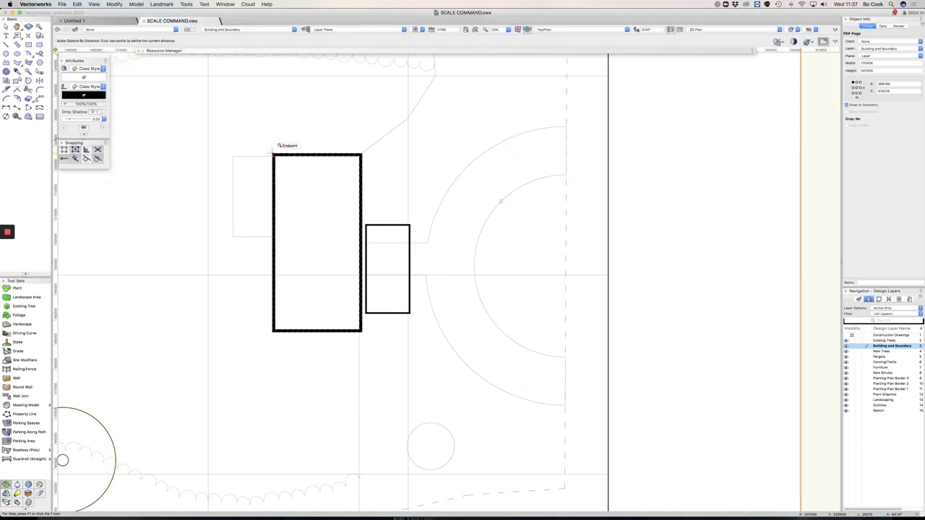
pyautogui.click(273, 154)
pyautogui.click(361, 154)
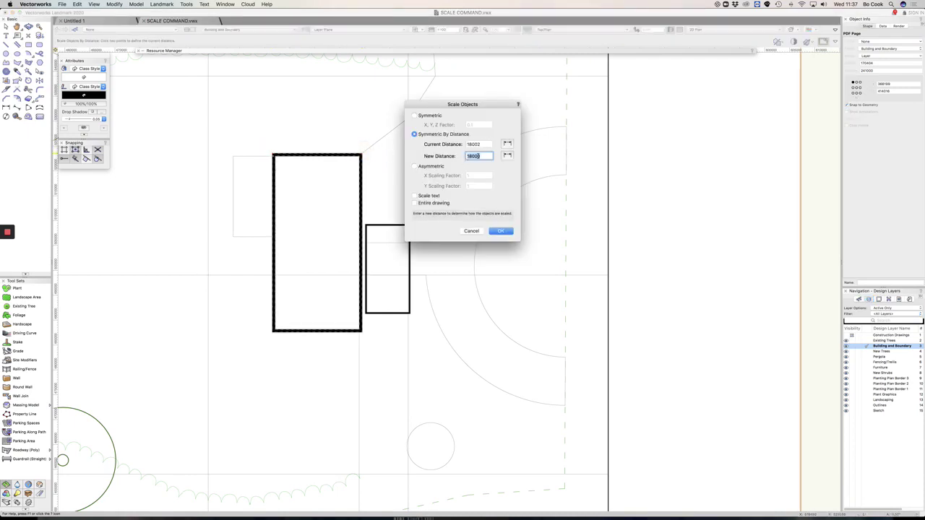
# Pick the reference rectangle's short top edge, 9000, as the new distance and apply the scaling to the PDF page
pyautogui.click(507, 157)
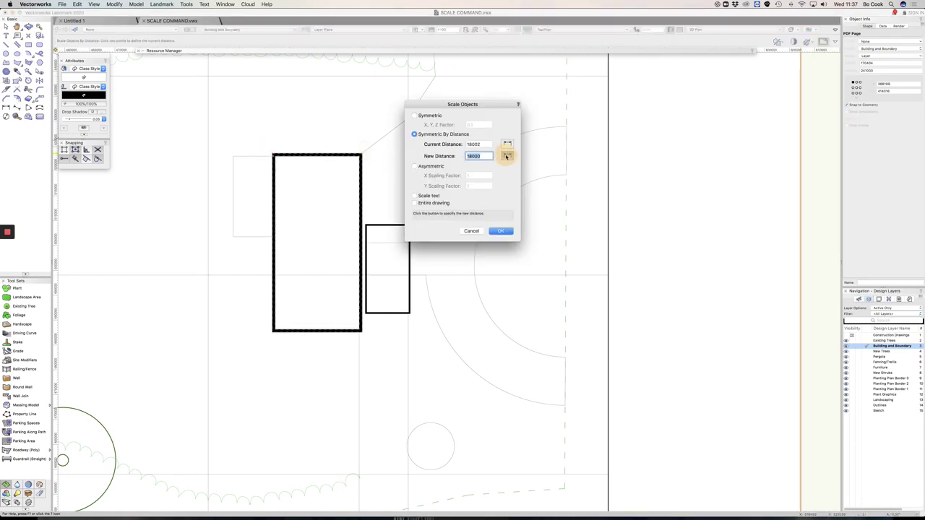
pyautogui.click(365, 225)
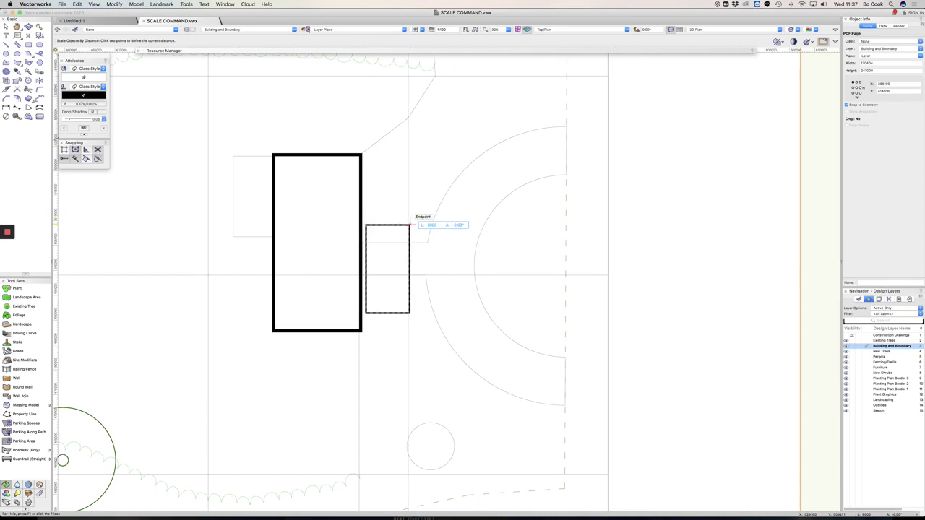
pyautogui.click(409, 225)
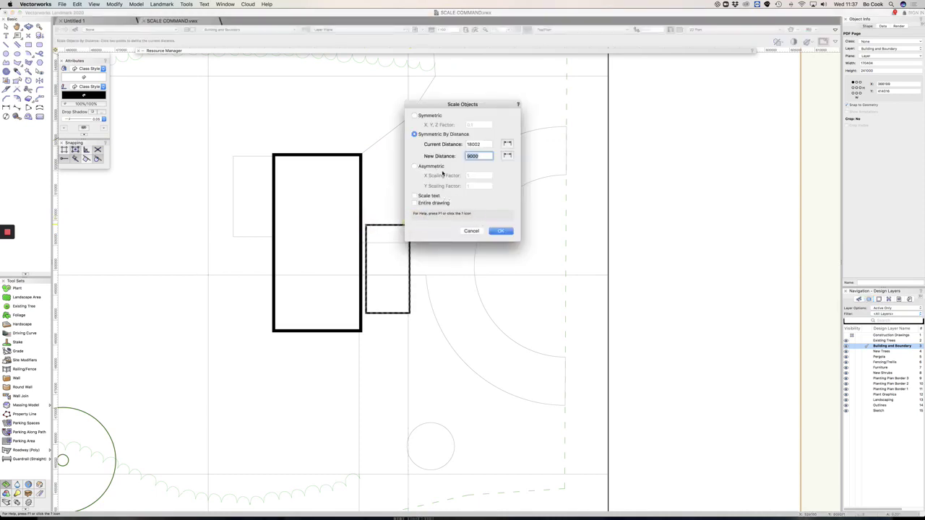
pyautogui.click(501, 230)
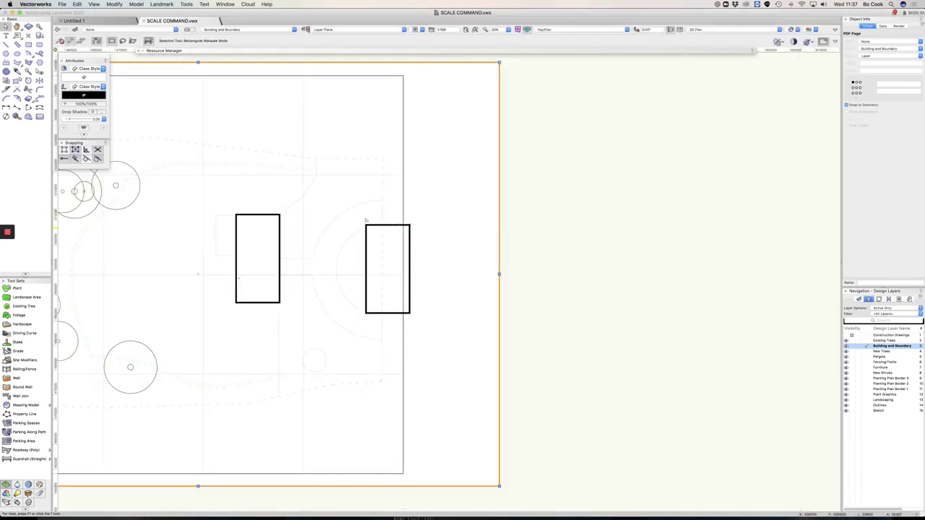
# Move the PDF page so the plan building's upper-right corner snaps onto the upper-right corner of the reference rectangle
pyautogui.click(288, 214)
pyautogui.click(409, 225)
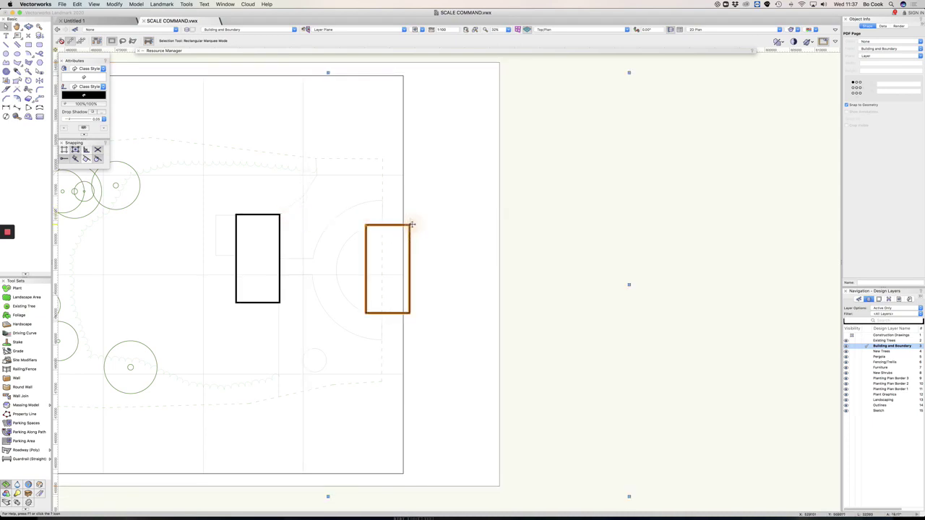
pyautogui.scroll(-3, 412, 249)
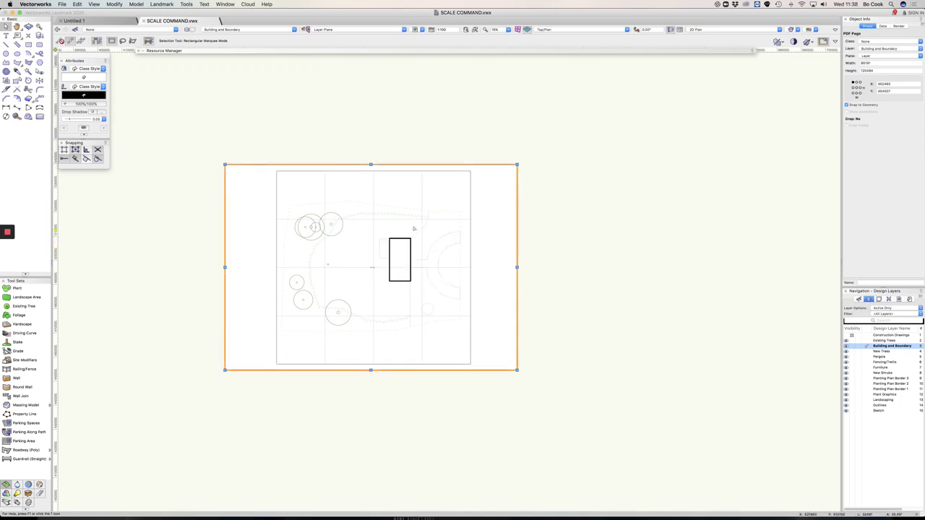
# Measure the width of the first two grid columns near the plan's upper border with the Tape Measure tool
pyautogui.click(17, 117)
pyautogui.click(277, 170)
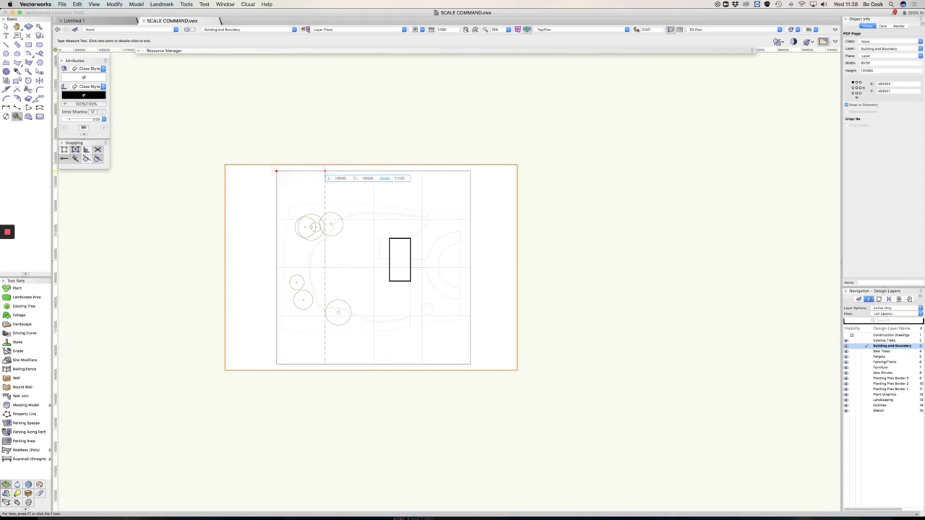
pyautogui.scroll(10, 325, 171)
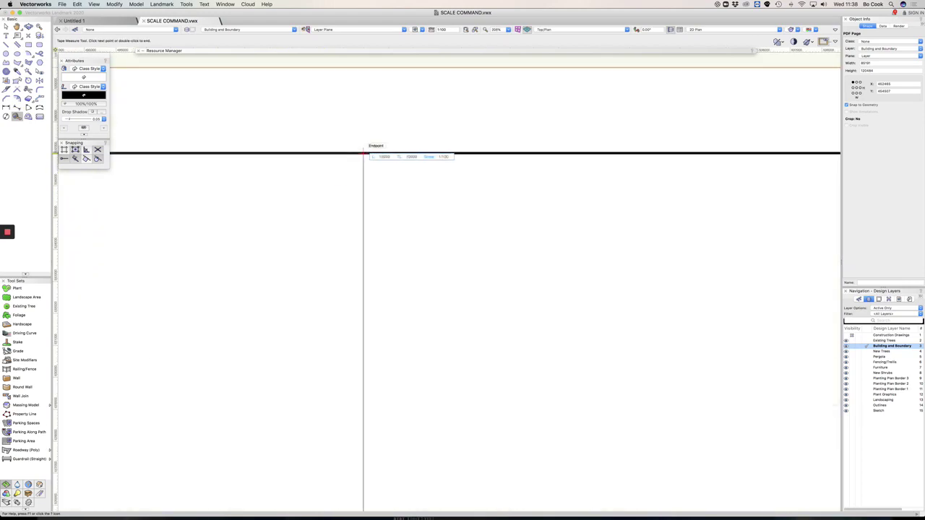
pyautogui.scroll(-8, 364, 152)
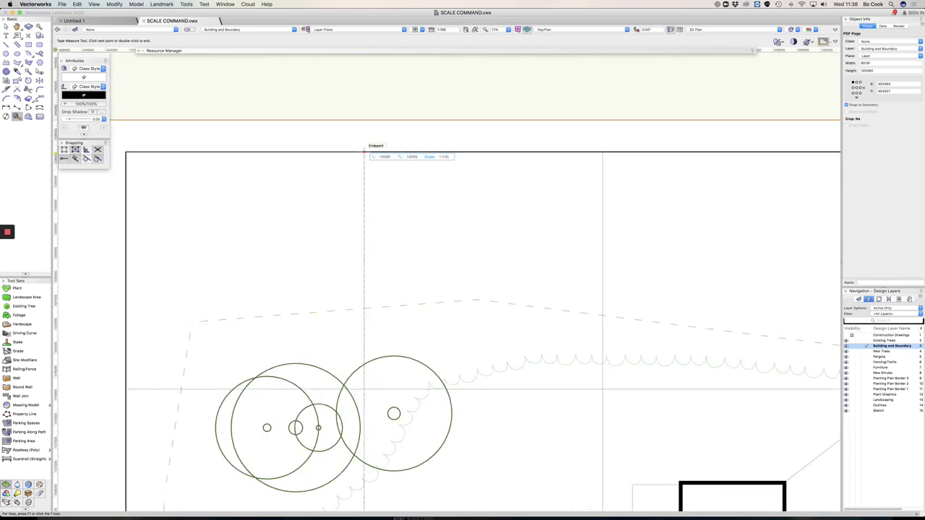
pyautogui.press('Escape')
pyautogui.click(364, 258)
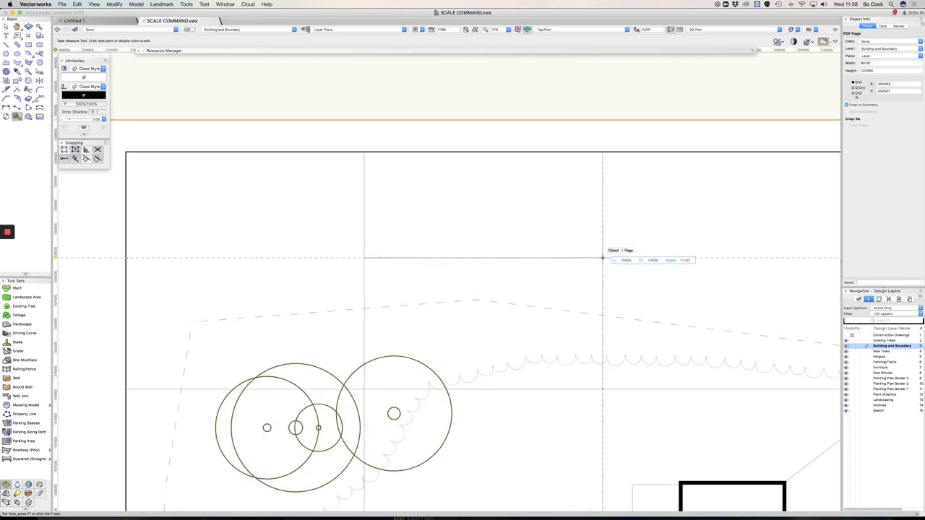
pyautogui.press('x')
pyautogui.scroll(-4, 562, 245)
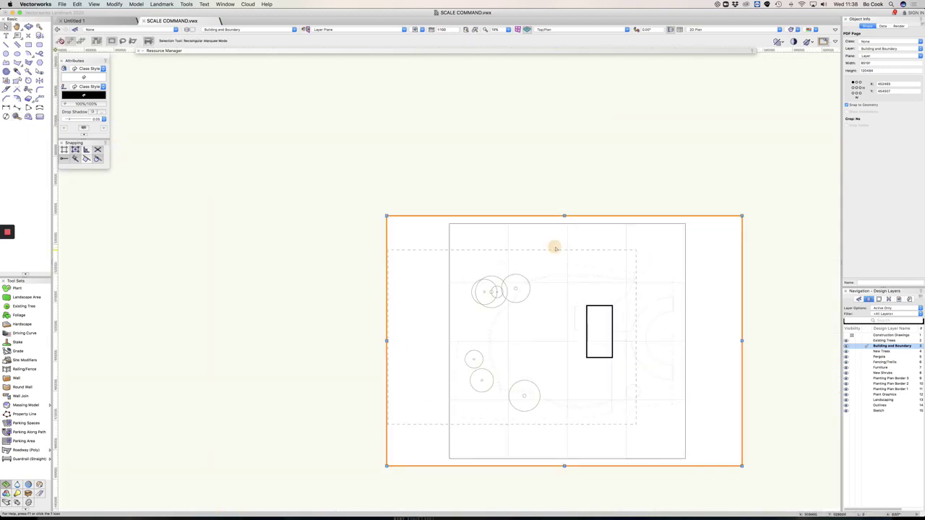
pyautogui.click(114, 5)
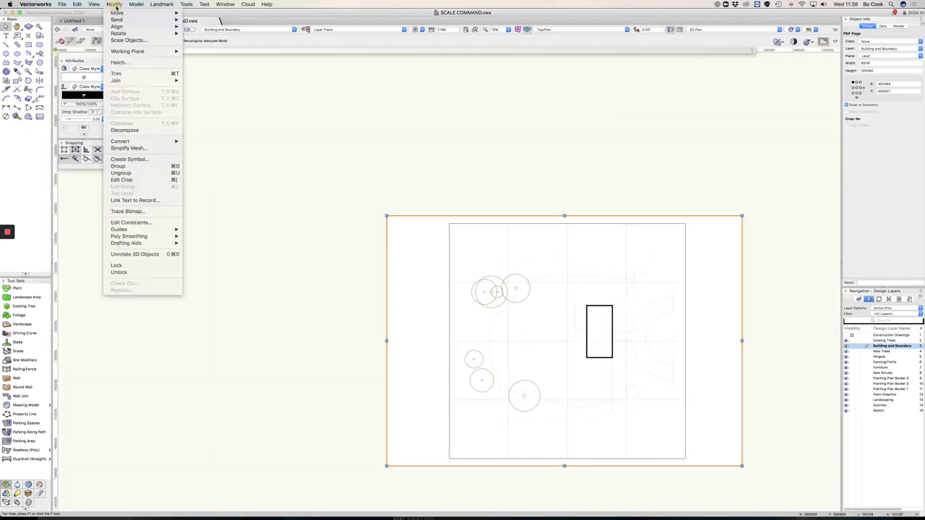
pyautogui.click(115, 4)
pyautogui.click(114, 5)
pyautogui.click(134, 41)
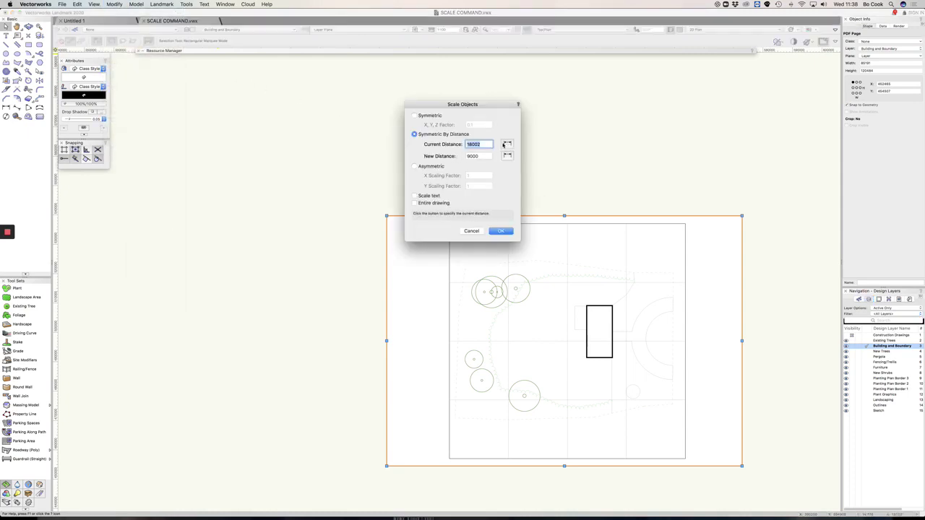
pyautogui.click(507, 144)
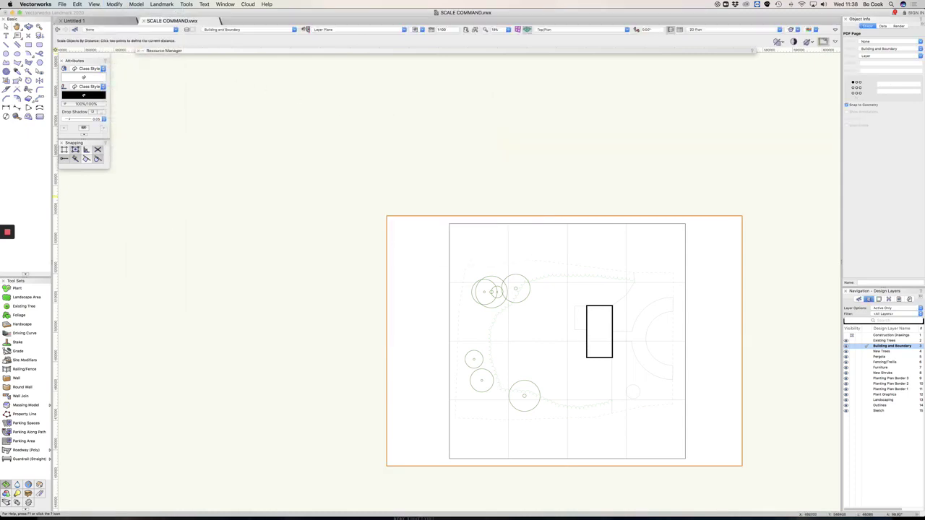
pyautogui.click(508, 235)
pyautogui.click(567, 234)
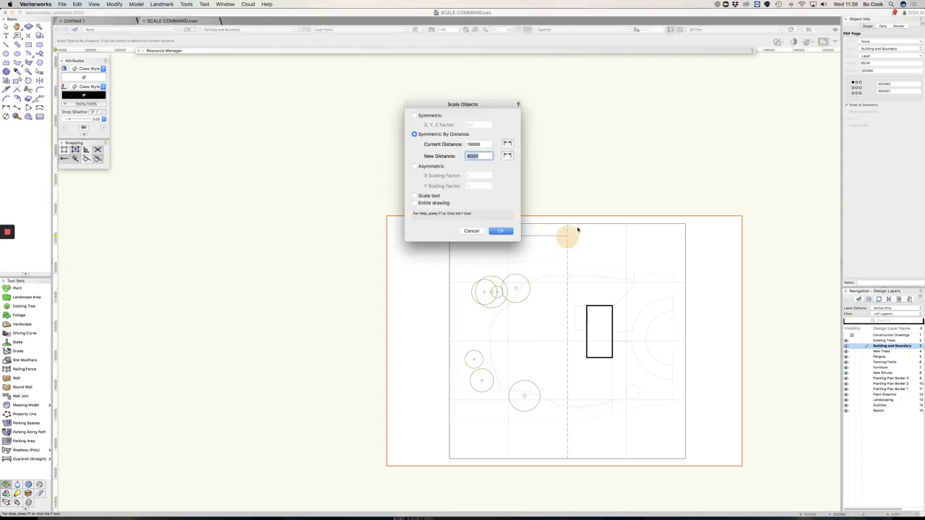
pyautogui.click(506, 156)
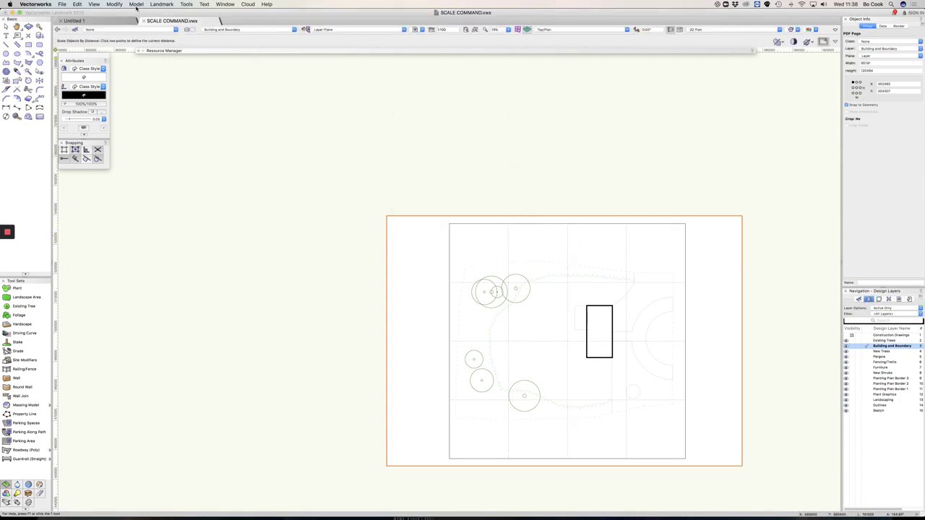
# Scale the PDF page by distance, picking one grid column's width at the plan's upper border as current distance and 20000 as new distance
pyautogui.click(115, 4)
pyautogui.click(141, 40)
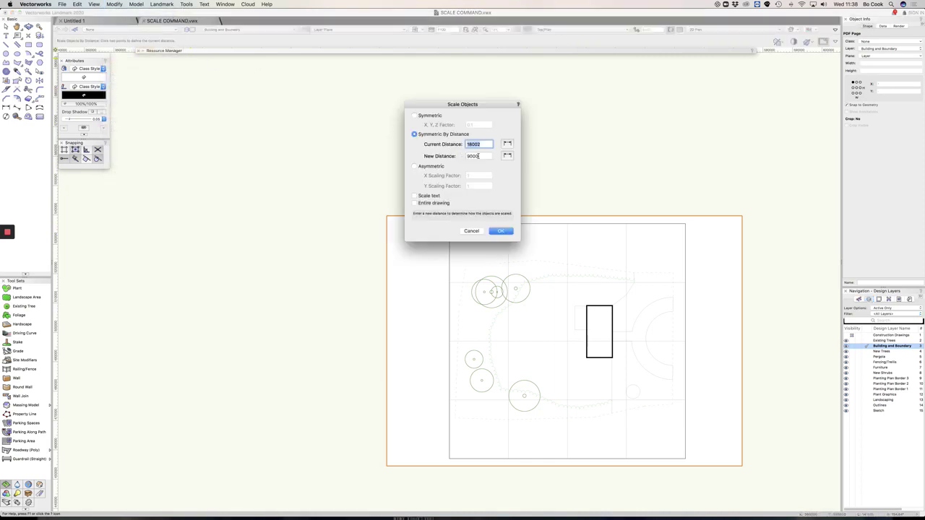
pyautogui.moveTo(478, 156); pyautogui.dragTo(454, 158)
pyautogui.click(507, 143)
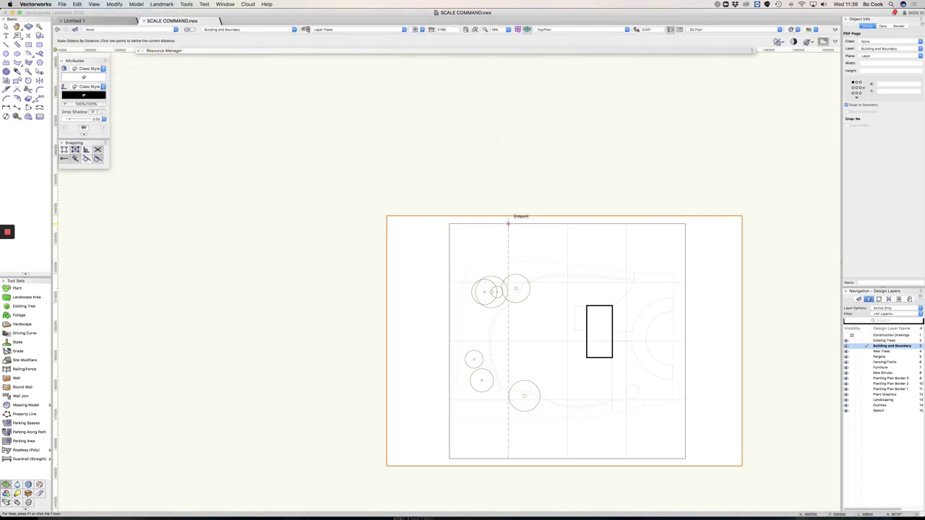
pyautogui.click(508, 223)
pyautogui.click(567, 224)
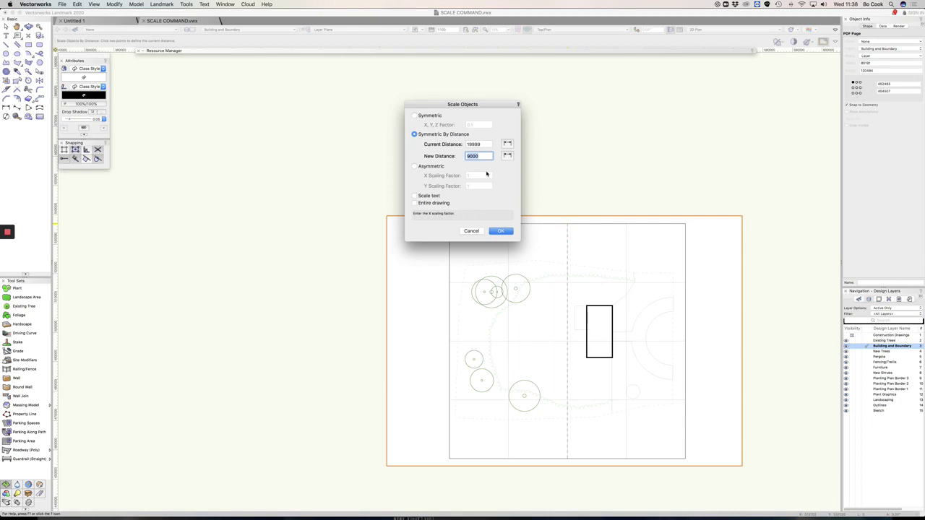
pyautogui.write('2000')
pyautogui.click(501, 230)
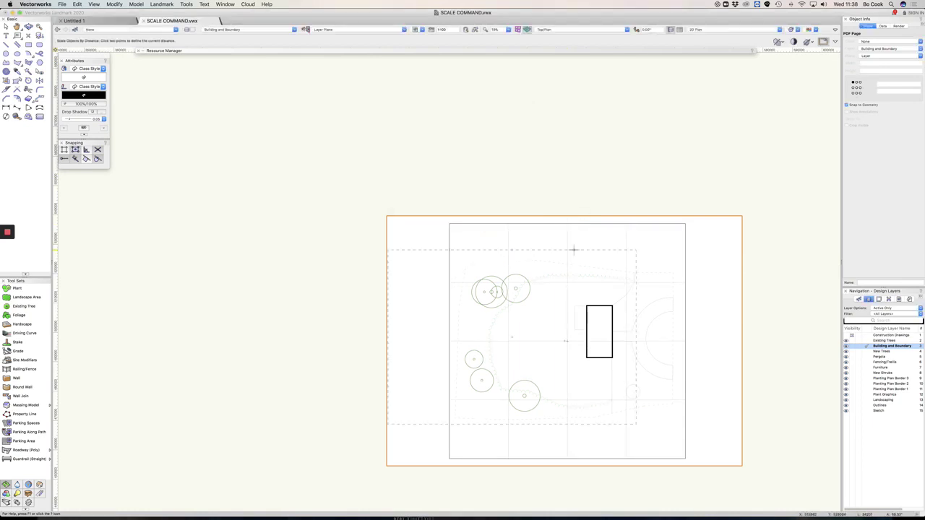
# Move the PDF page so the plan building's upper-right corner snaps onto the reference rectangle's upper-right corner, then deselect it
pyautogui.scroll(5, 688, 296)
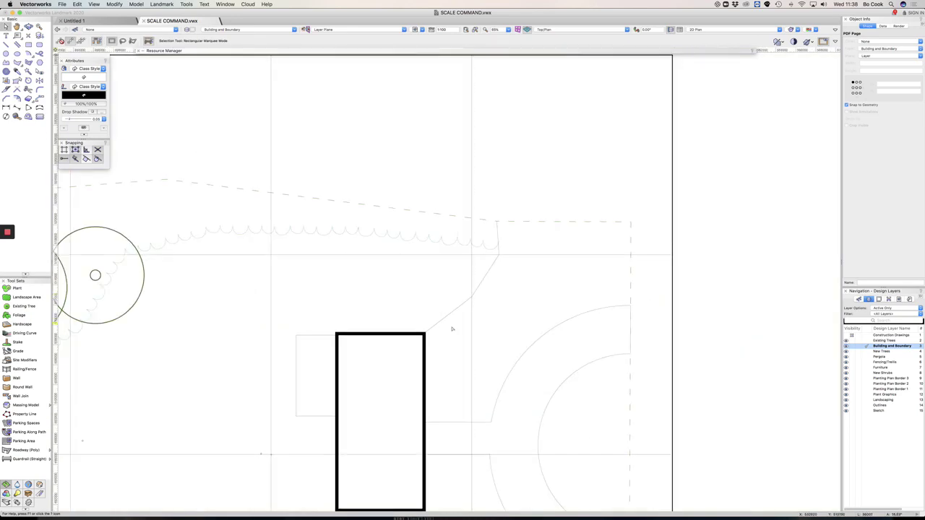
pyautogui.scroll(-1, 442, 318)
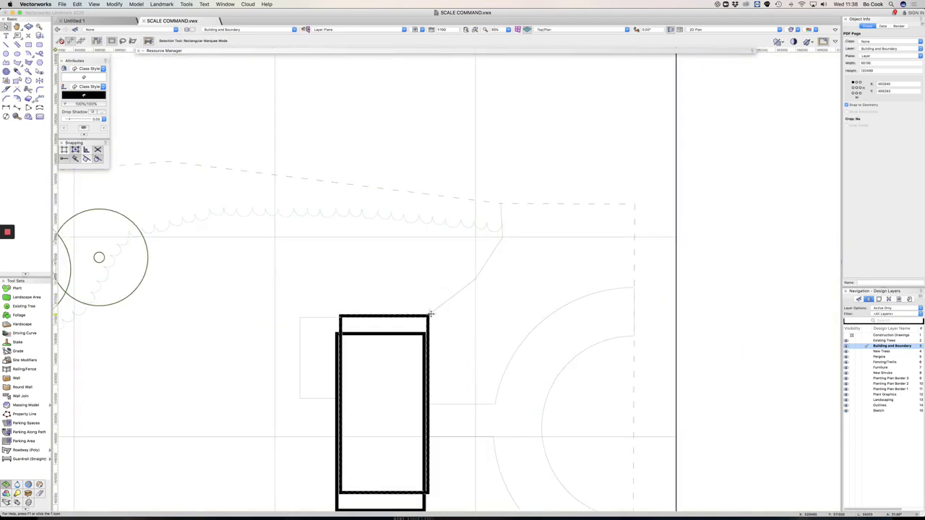
pyautogui.moveTo(429, 315); pyautogui.dragTo(425, 333)
pyautogui.scroll(-6, 466, 326)
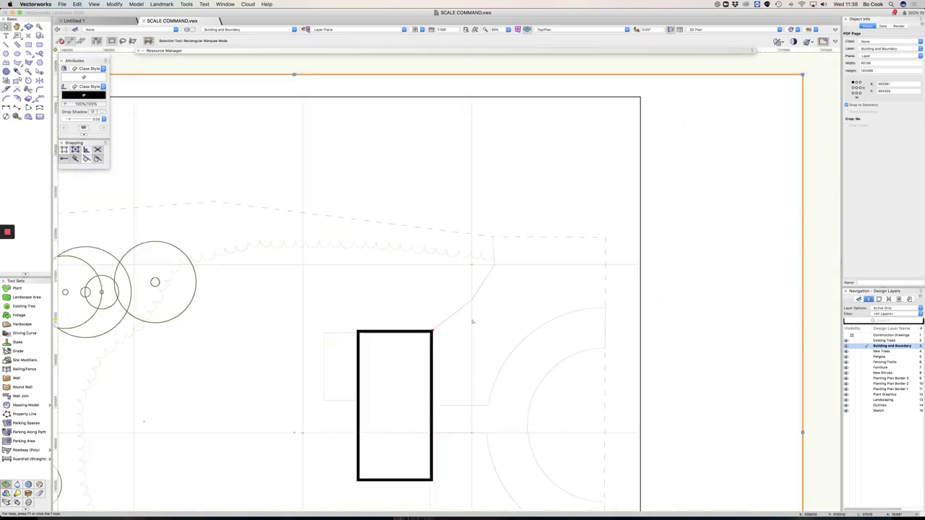
pyautogui.click(569, 346)
# Set the layer options to Show/Snap/Modify Others and move the PDF page to the left, clear of the garden design
pyautogui.moveTo(529, 380); pyautogui.dragTo(525, 280, button='middle')
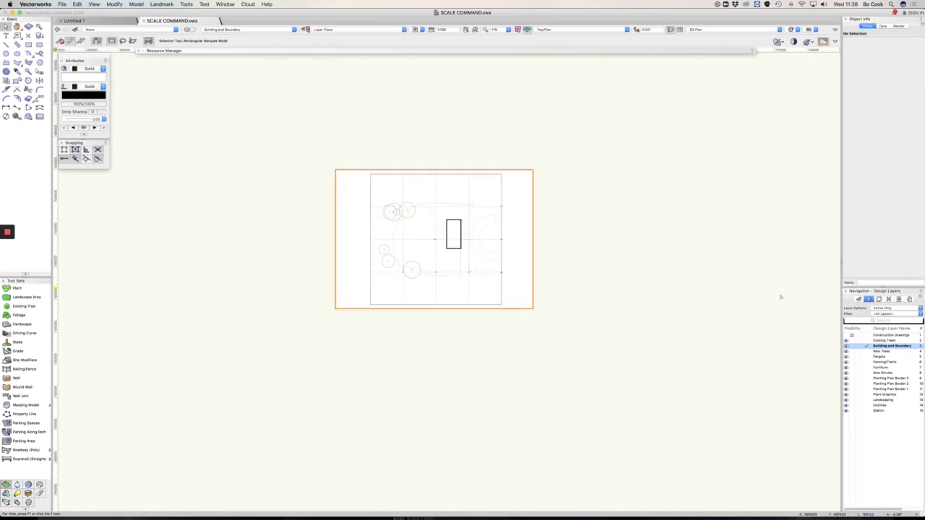
pyautogui.click(884, 308)
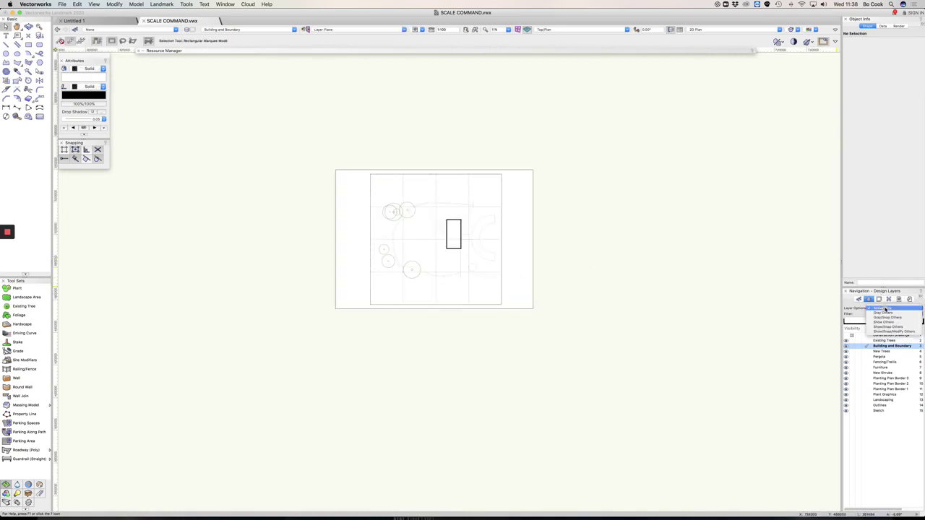
pyautogui.click(893, 332)
pyautogui.moveTo(489, 268); pyautogui.dragTo(265, 270)
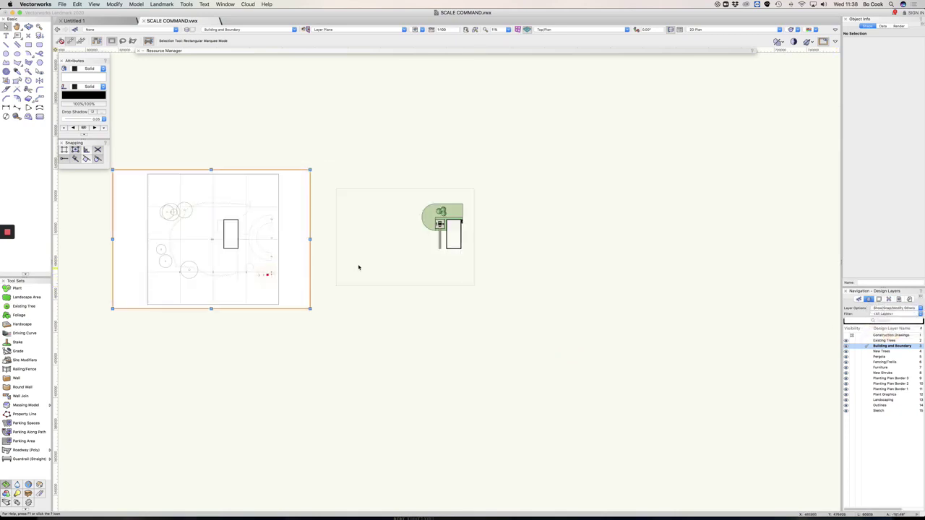
# Inspect the object properties of the lower grey wheelie bin and the outdoor table symbol on the patio
pyautogui.click(457, 210)
pyautogui.scroll(2, 459, 212)
pyautogui.scroll(4, 467, 221)
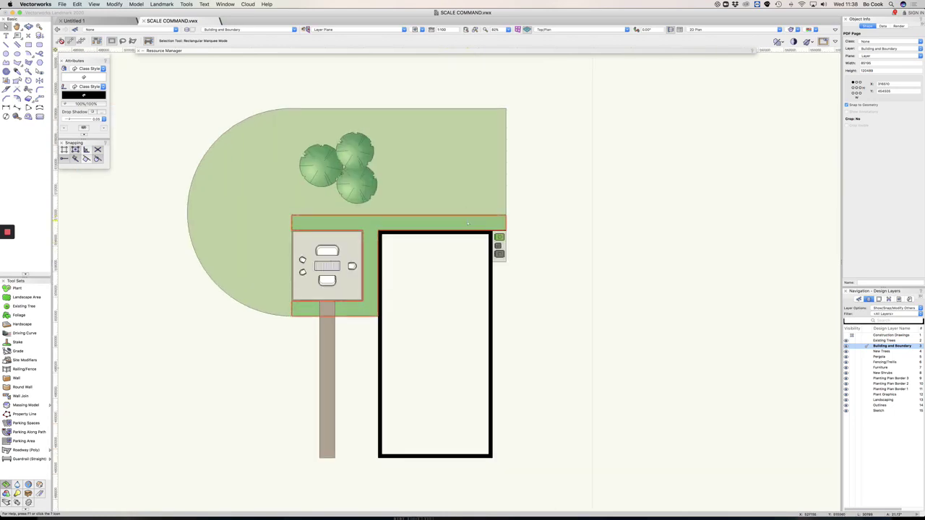
pyautogui.scroll(2, 466, 224)
pyautogui.click(518, 271)
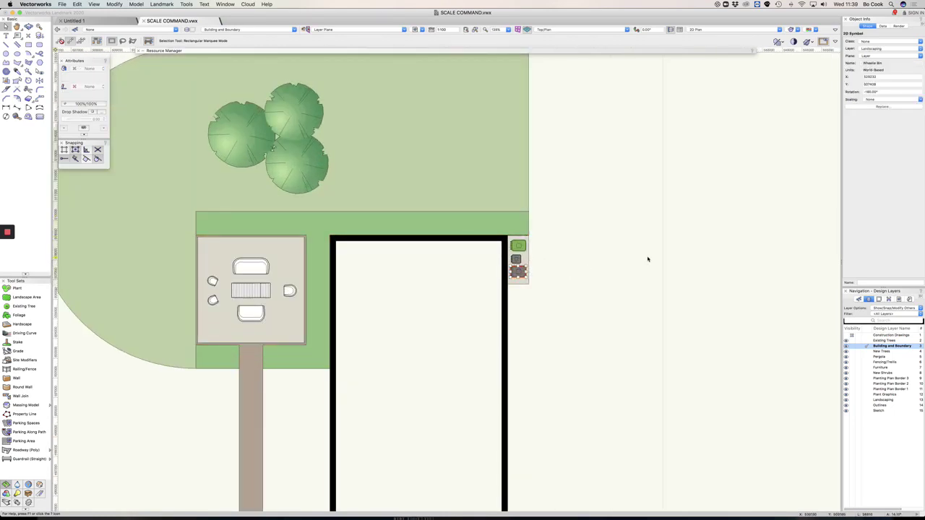
pyautogui.click(258, 295)
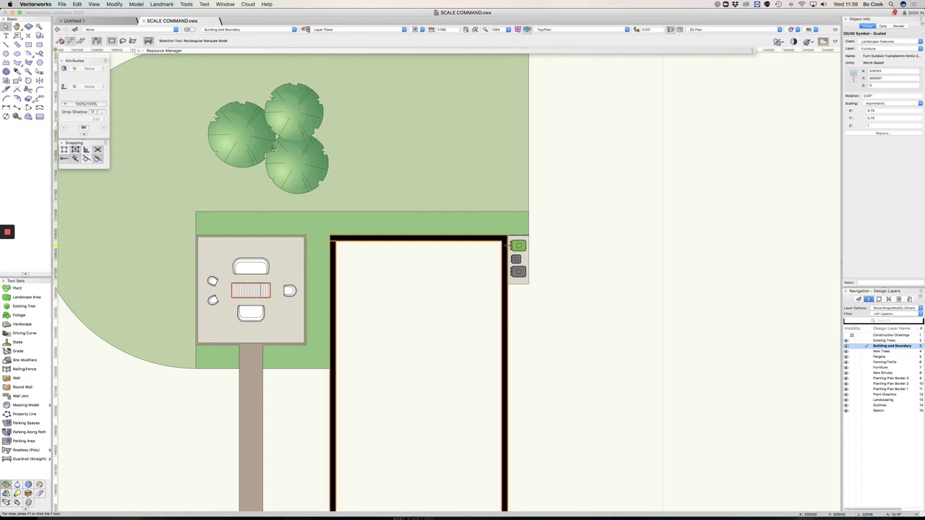
# Start resizing the green waste bin symbol by its upper-right corner and allow interactive scaling of this symbol instance
pyautogui.click(518, 245)
pyautogui.scroll(2, 582, 234)
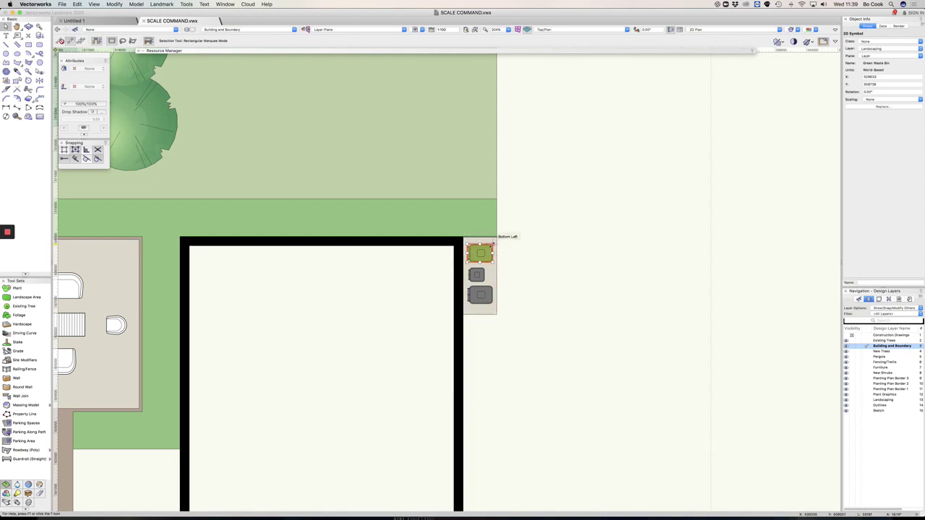
pyautogui.moveTo(492, 244); pyautogui.dragTo(497, 241)
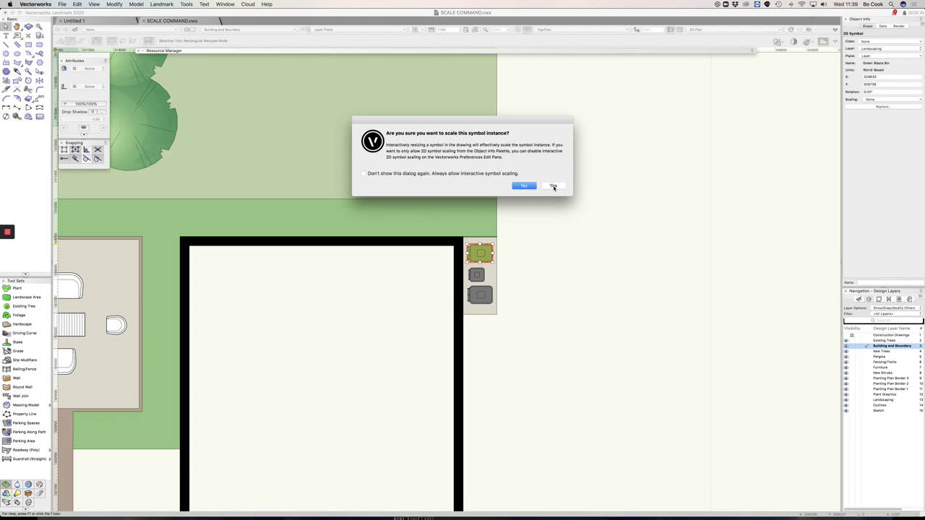
pyautogui.click(554, 186)
pyautogui.scroll(3, 492, 247)
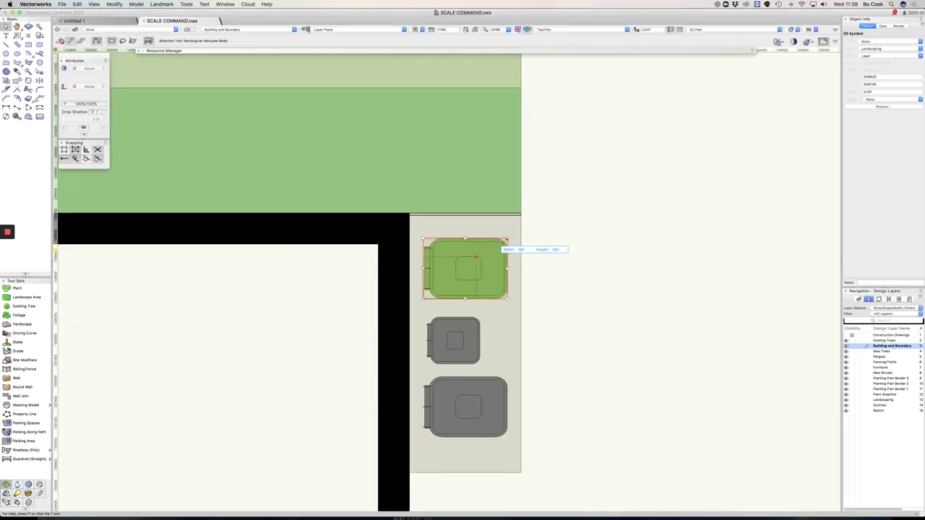
# Resize the green waste bin from its upper-right corner to a width of 510 and a height of 450
pyautogui.moveTo(506, 239)
pyautogui.mouseDown()
pyautogui.moveTo(591, 150)
pyautogui.moveTo(660, 280)
pyautogui.moveTo(661, 232)
pyautogui.moveTo(696, 109)
pyautogui.moveTo(704, 140)
pyautogui.moveTo(694, 180)
pyautogui.moveTo(584, 198)
pyautogui.moveTo(680, 121)
pyautogui.moveTo(660, 85)
pyautogui.moveTo(673, 97)
pyautogui.moveTo(495, 250)
pyautogui.mouseUp()
pyautogui.press('Tab')
pyautogui.write('5')
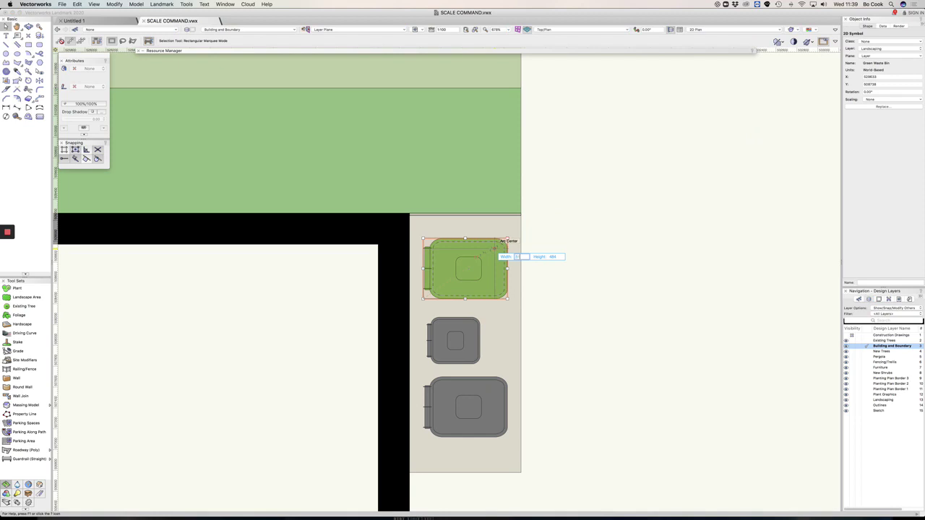
pyautogui.write('10')
pyautogui.press('Tab')
pyautogui.write('45')
pyautogui.press('Return')
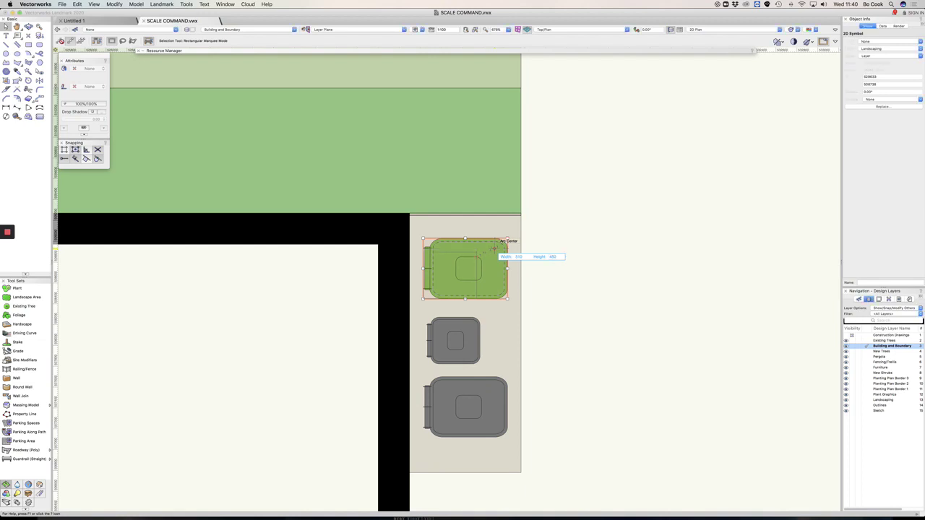
pyautogui.click(494, 247)
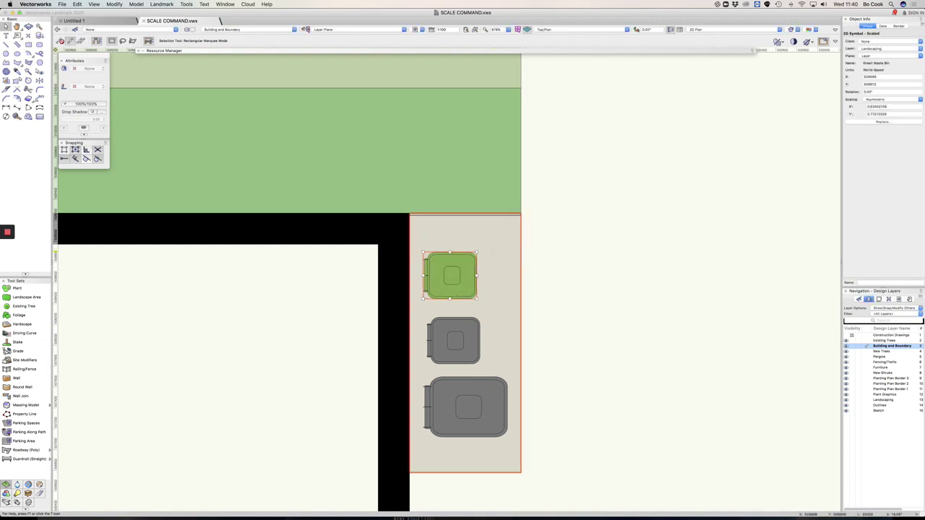
# Move the green waste bin up within the bin area and place the small grey bin directly beneath it
pyautogui.click(506, 256)
pyautogui.moveTo(451, 274); pyautogui.dragTo(452, 255)
pyautogui.moveTo(452, 339); pyautogui.dragTo(449, 312)
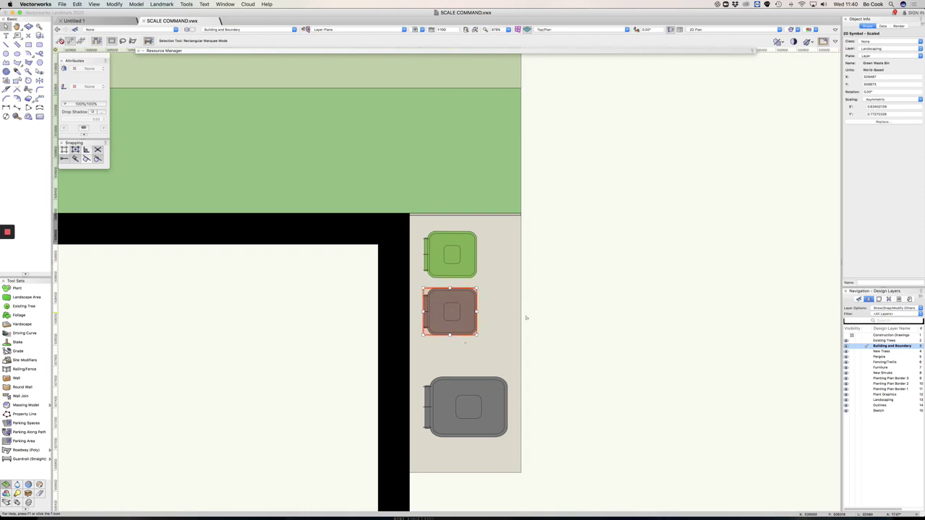
# Compare the scaling settings of the large and the small grey wheelie bins, then clear the selection
pyautogui.click(482, 396)
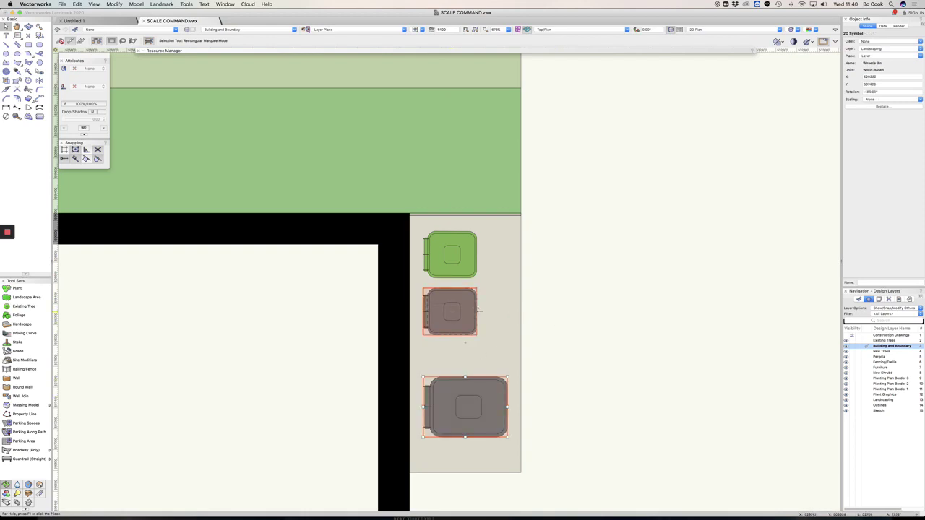
pyautogui.click(474, 311)
pyautogui.scroll(-2, 441, 315)
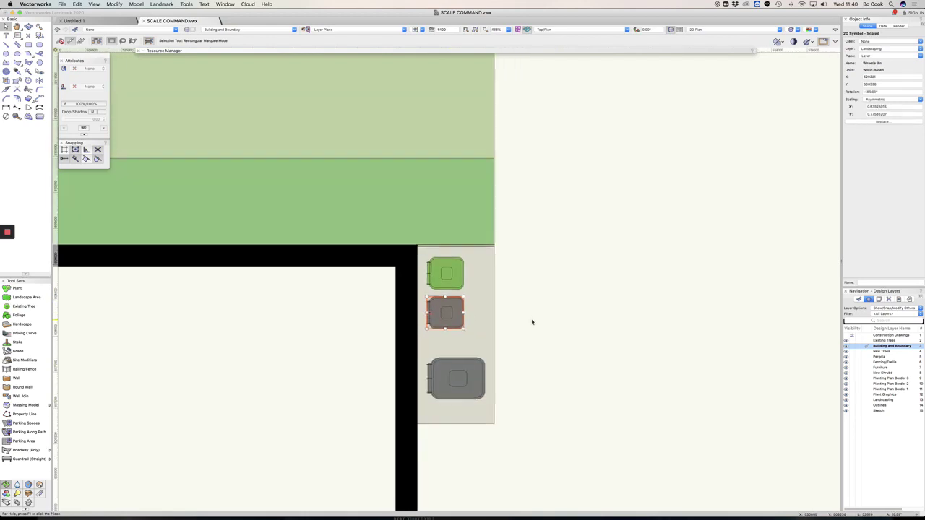
pyautogui.scroll(-3, 532, 323)
pyautogui.click(552, 370)
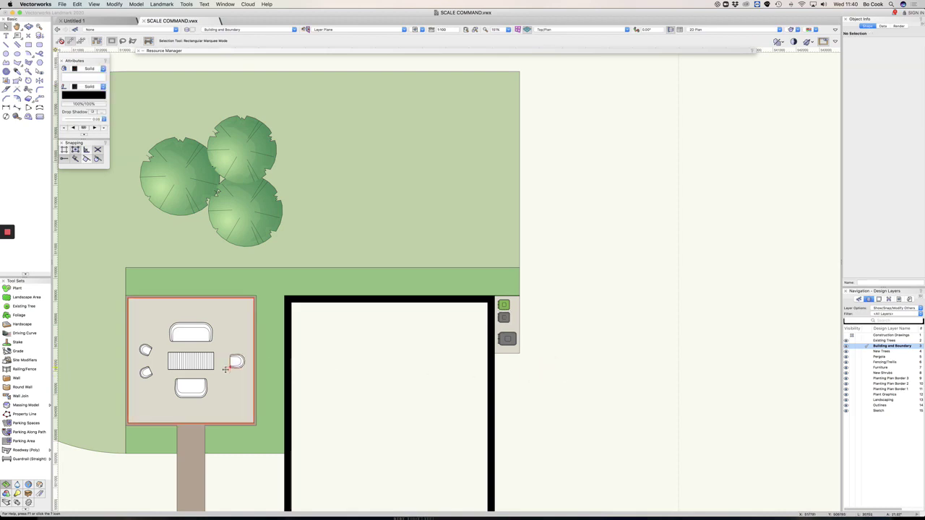
# Check the outdoor table's scaling settings and review the scaling options offered for the large grey wheelie bin
pyautogui.moveTo(225, 369); pyautogui.dragTo(344, 316, button='middle')
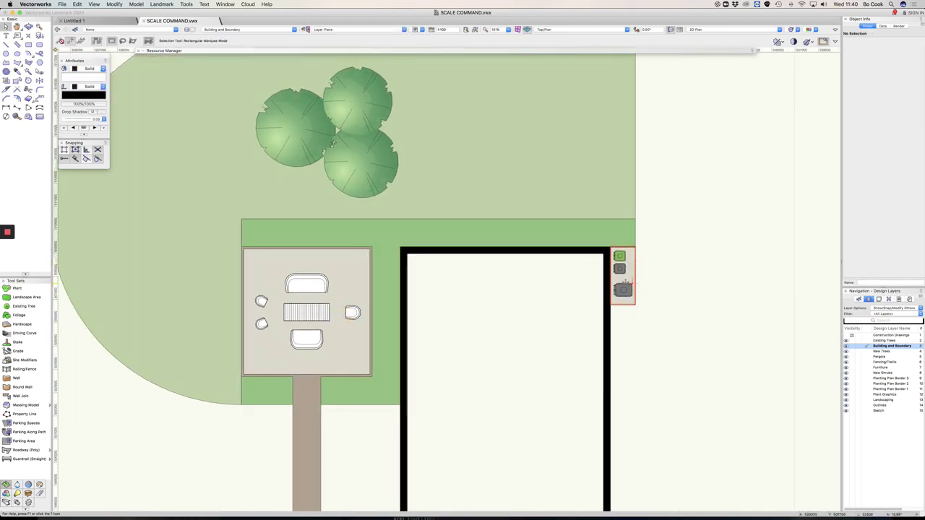
pyautogui.click(307, 312)
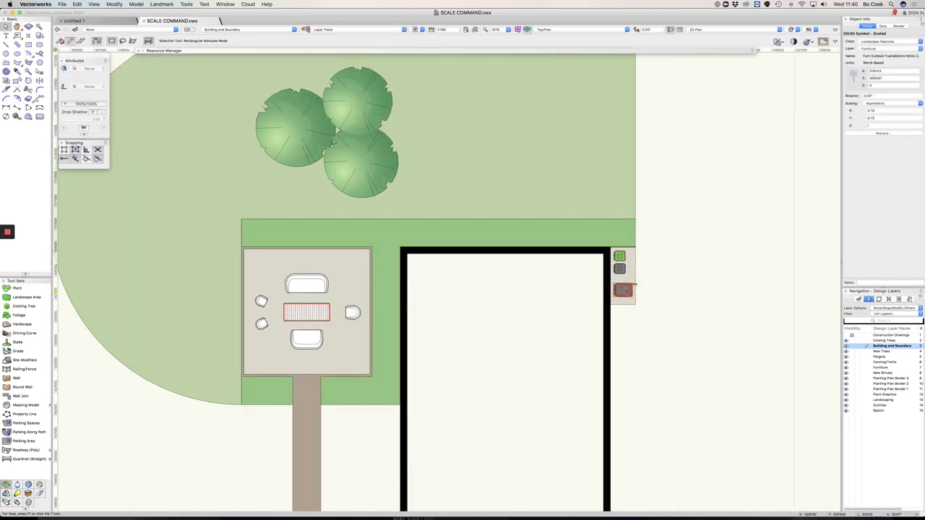
pyautogui.click(631, 287)
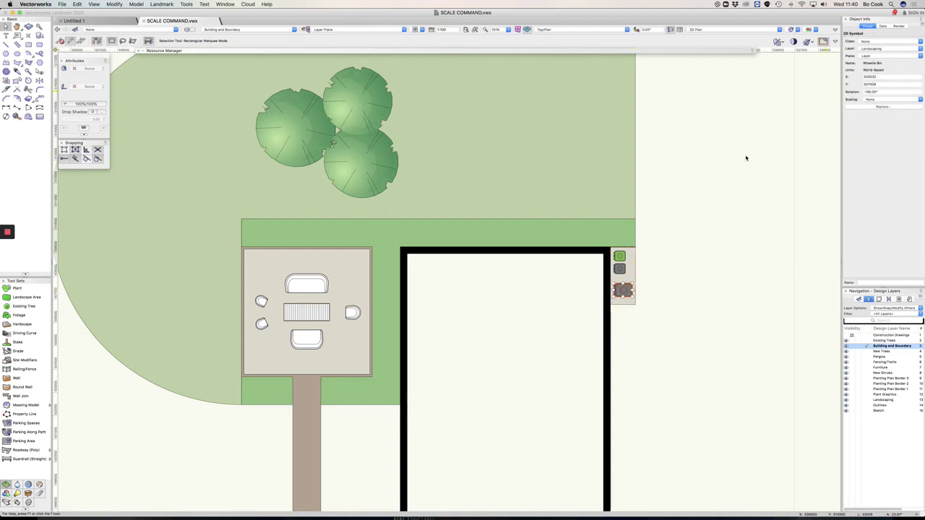
pyautogui.click(872, 100)
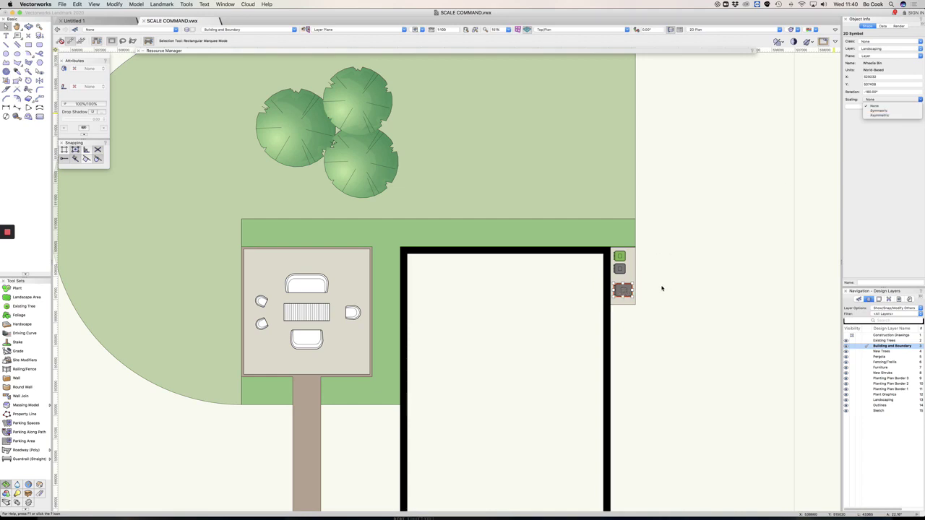
pyautogui.click(416, 323)
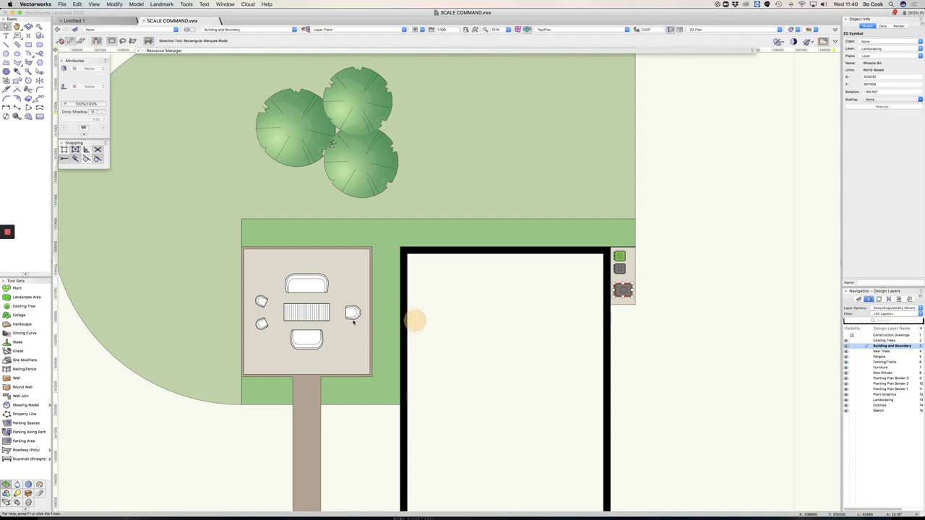
# Set the scaling mode of the outdoor table symbol on the patio to Symmetric
pyautogui.click(306, 311)
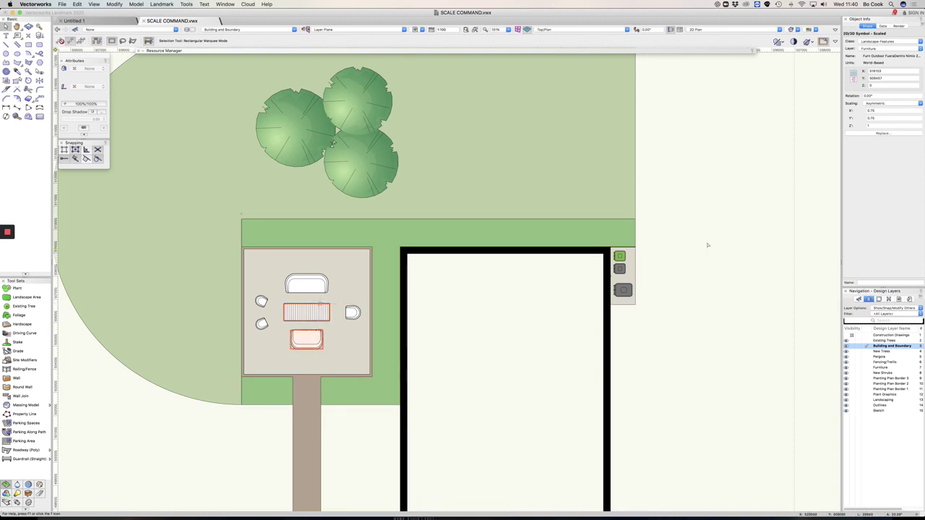
pyautogui.click(873, 105)
pyautogui.click(874, 114)
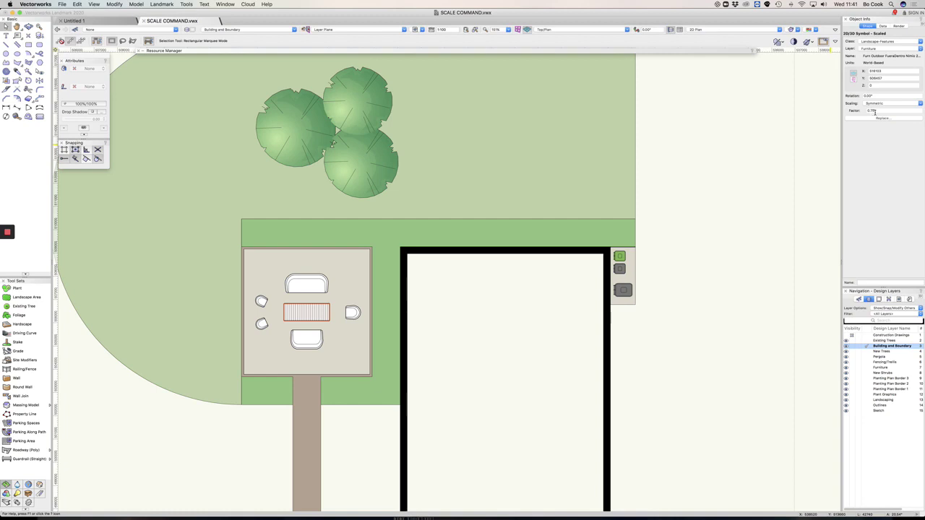
# Set the symmetric scaling factor of the upper of the two chairs west of the patio table to 1.2
pyautogui.click(878, 104)
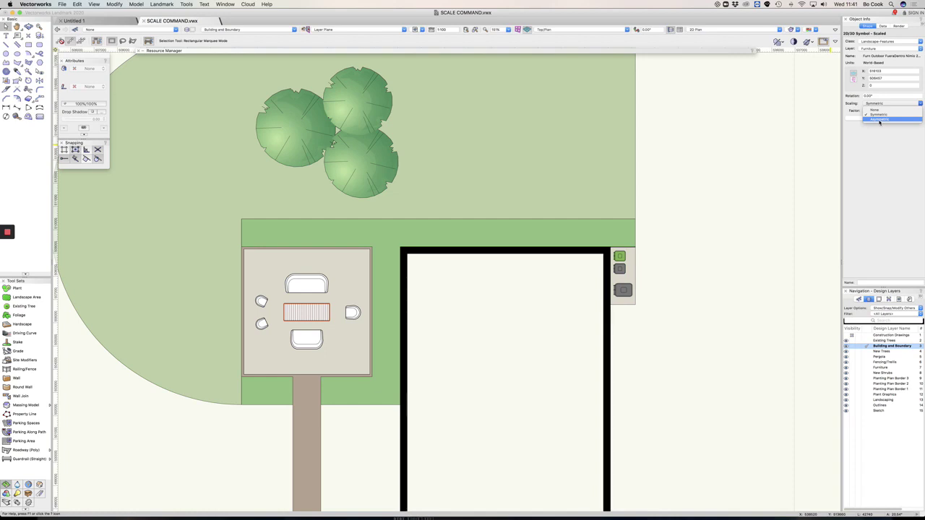
pyautogui.click(473, 319)
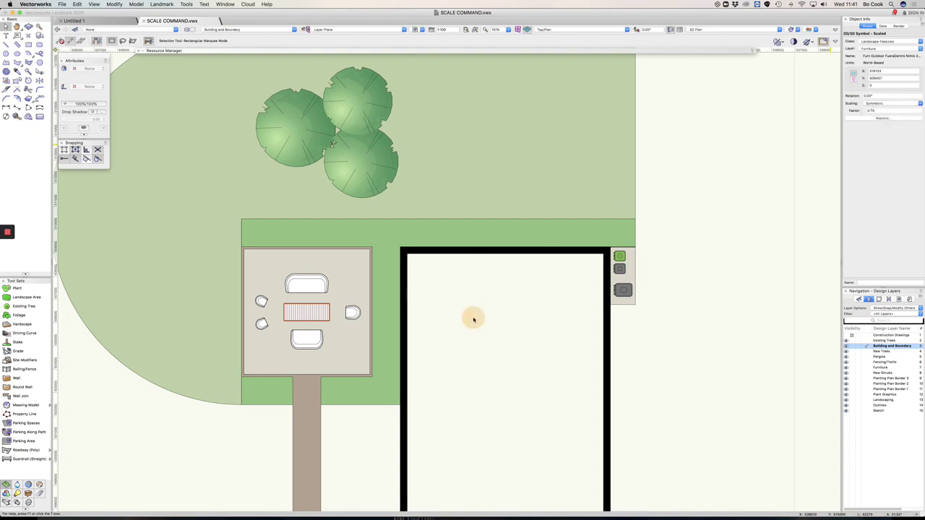
pyautogui.click(261, 302)
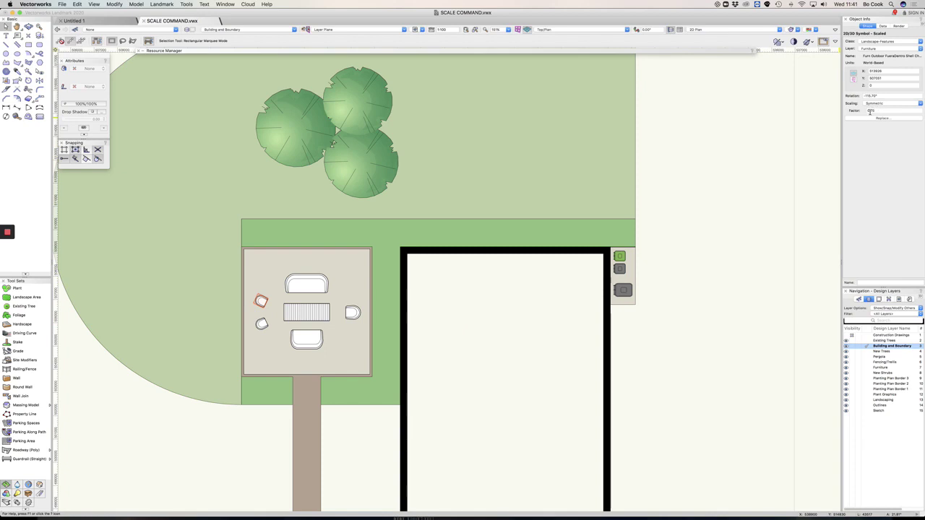
pyautogui.doubleClick(877, 111)
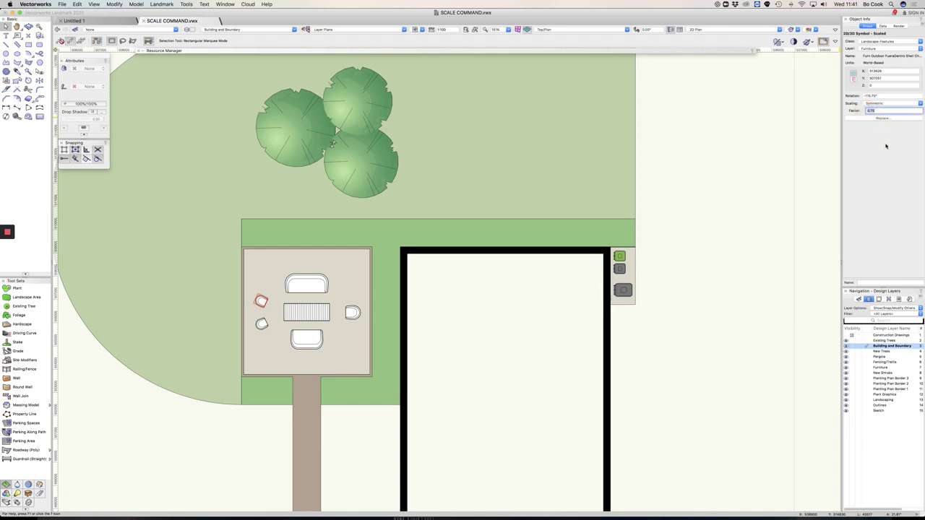
pyautogui.write('1.2')
pyautogui.press('Return')
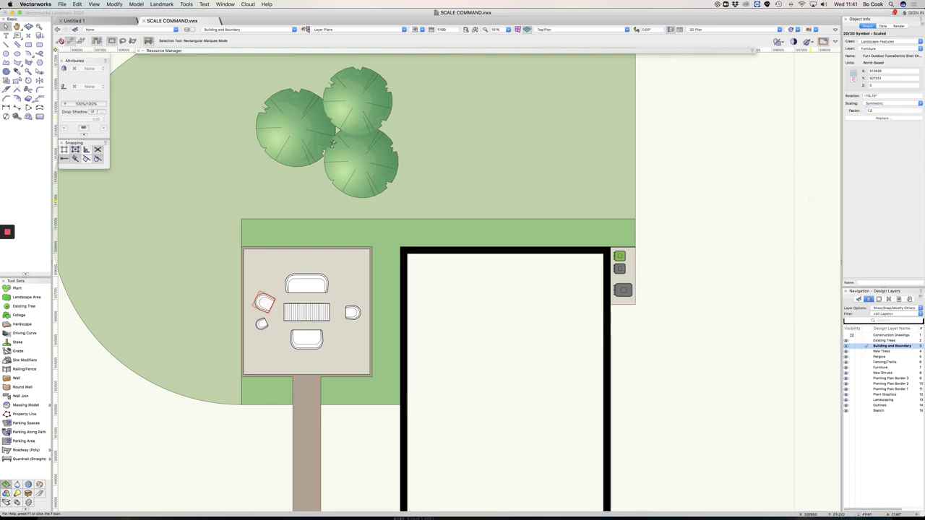
# Check the scaling settings of the chair east of the patio table and the small chair southwest of it
pyautogui.click(353, 311)
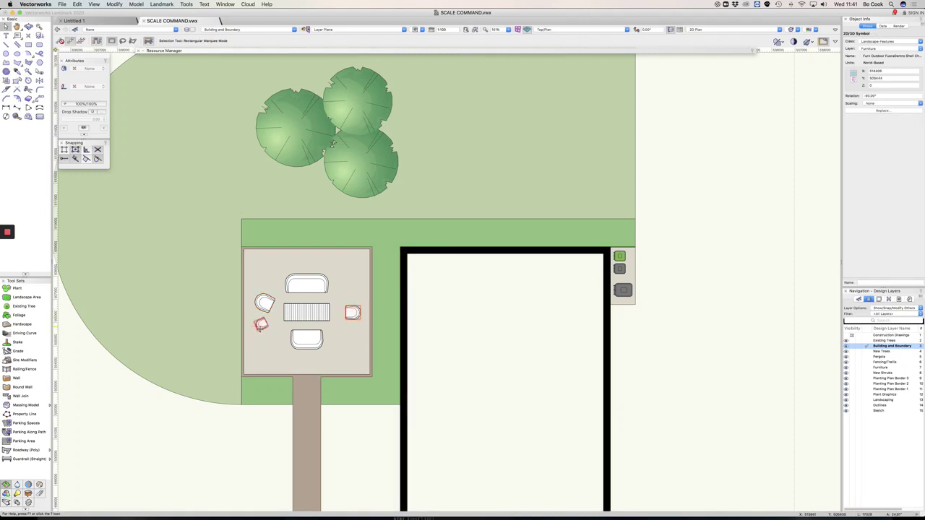
pyautogui.click(261, 324)
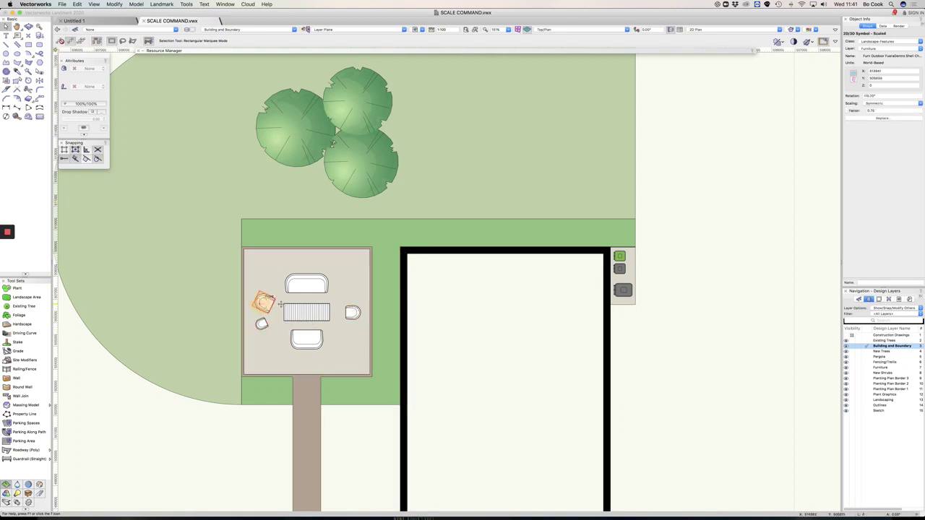
pyautogui.click(352, 312)
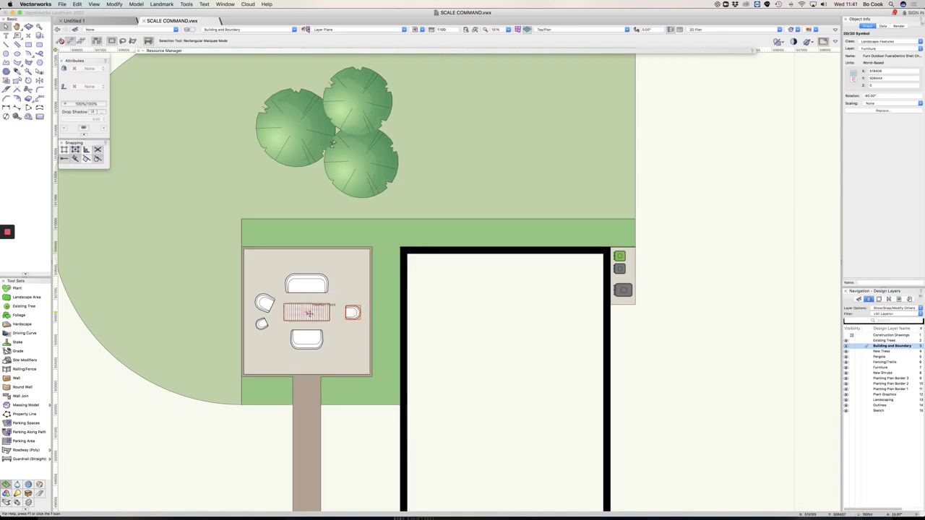
# Reset the slatted patio table to its original size by setting its scaling to None
pyautogui.click(308, 312)
pyautogui.click(875, 104)
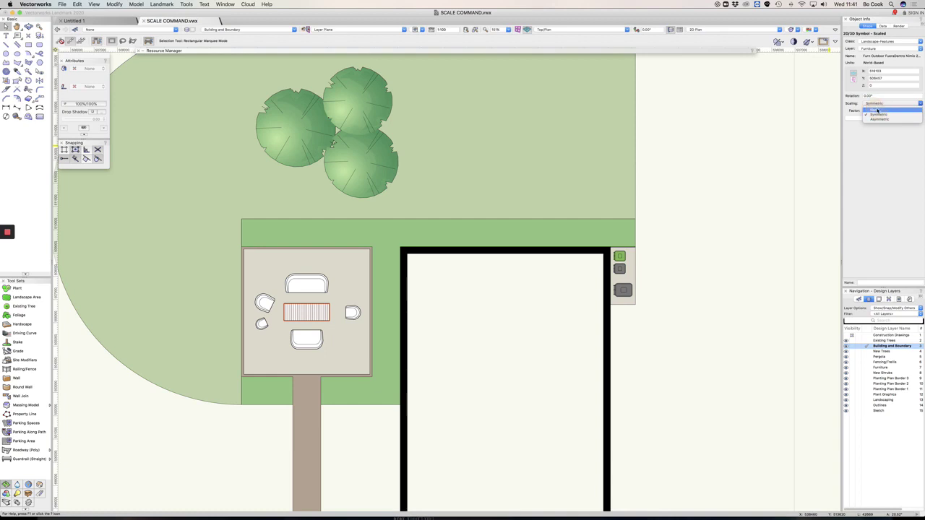
pyautogui.click(877, 110)
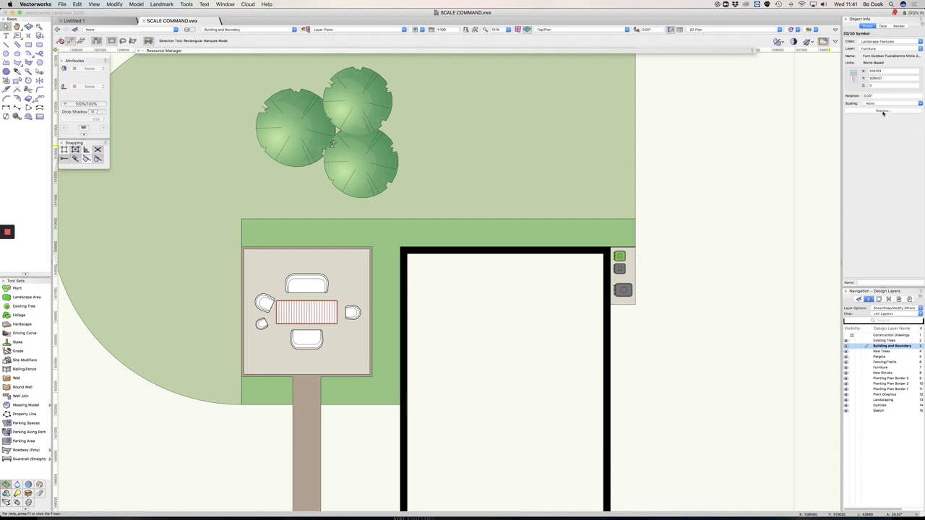
# Set the patio table's scaling to Asymmetric with an X factor of 0.75
pyautogui.click(879, 104)
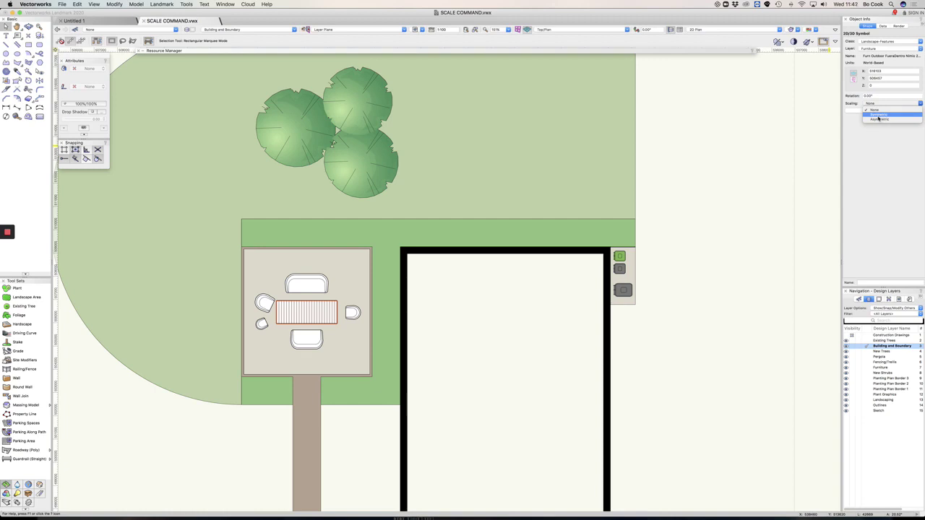
pyautogui.click(876, 118)
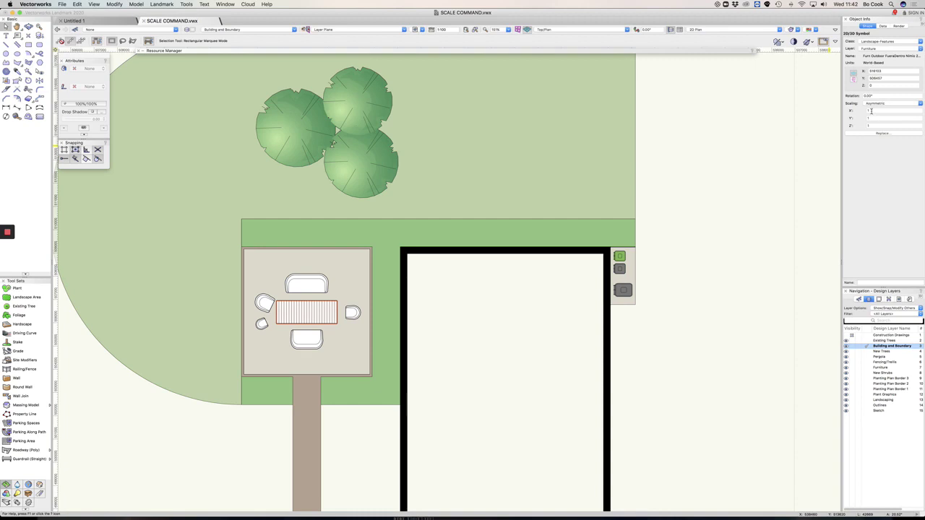
pyautogui.click(872, 110)
pyautogui.click(875, 120)
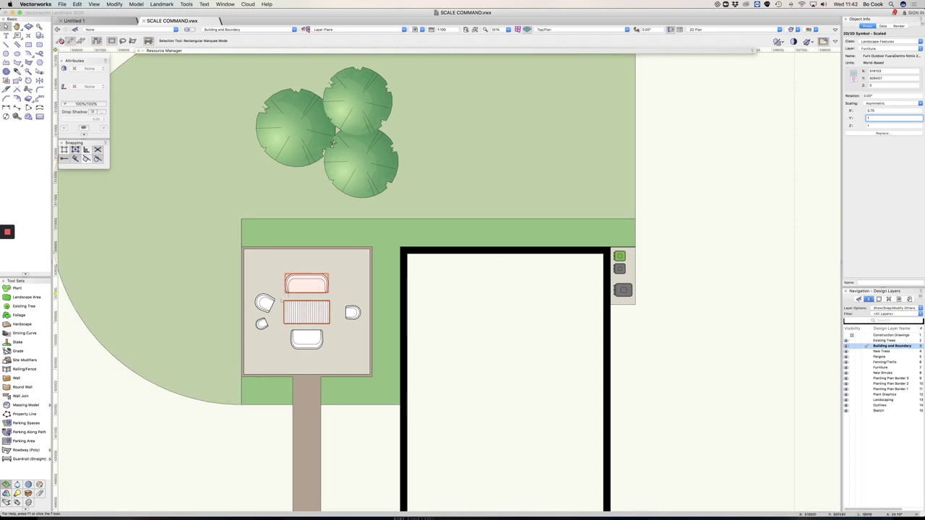
# Reduce the patio table's X scaling factor to 0.6, leaving the Y and Z factors alone
pyautogui.scroll(2, 304, 303)
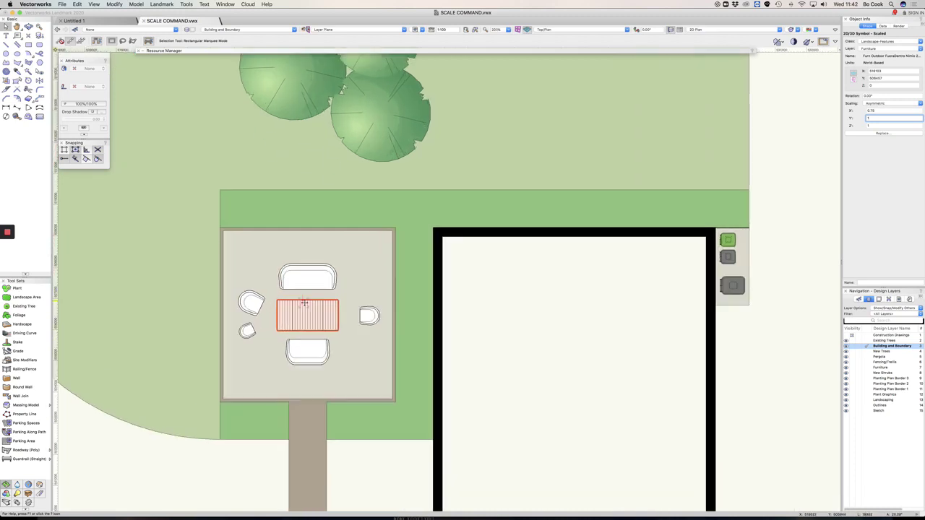
pyautogui.click(874, 112)
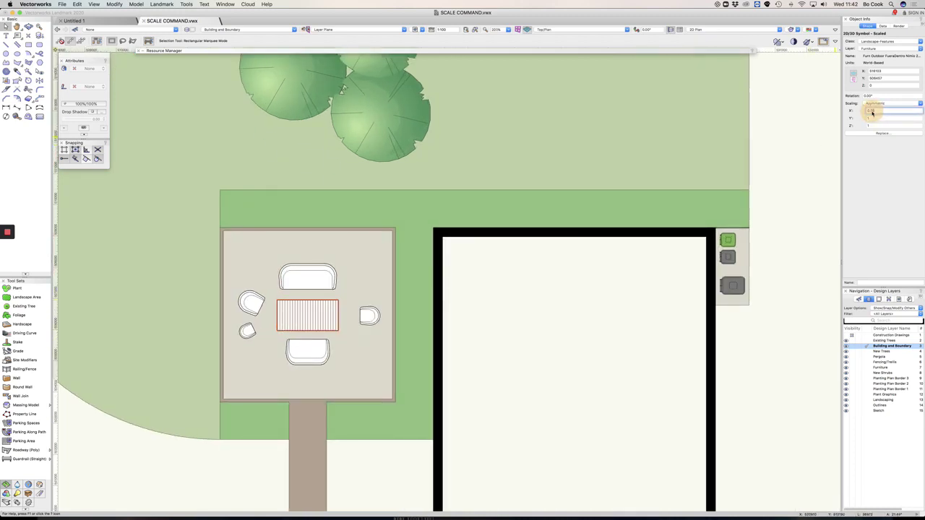
pyautogui.write('0.6')
pyautogui.press('Return')
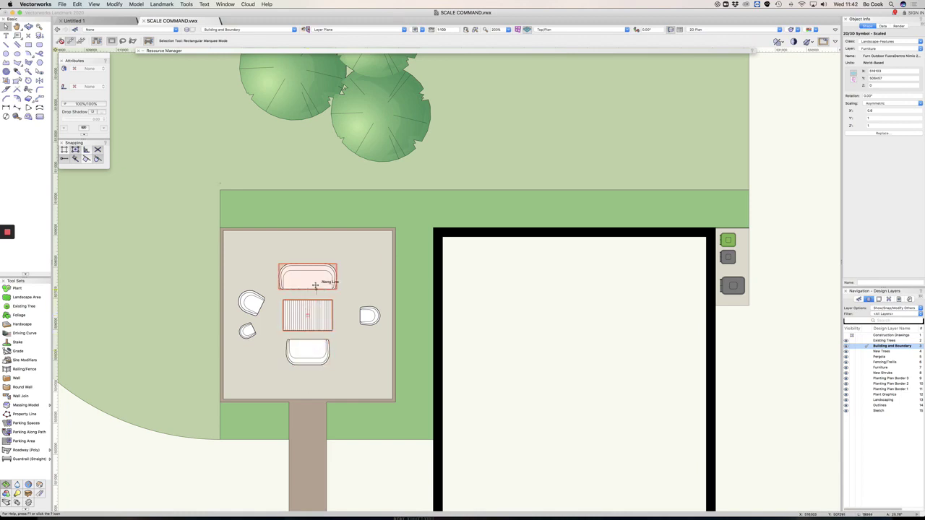
# Compare the scaling settings of the two patio sofas and check those of the chair east of the table
pyautogui.click(308, 344)
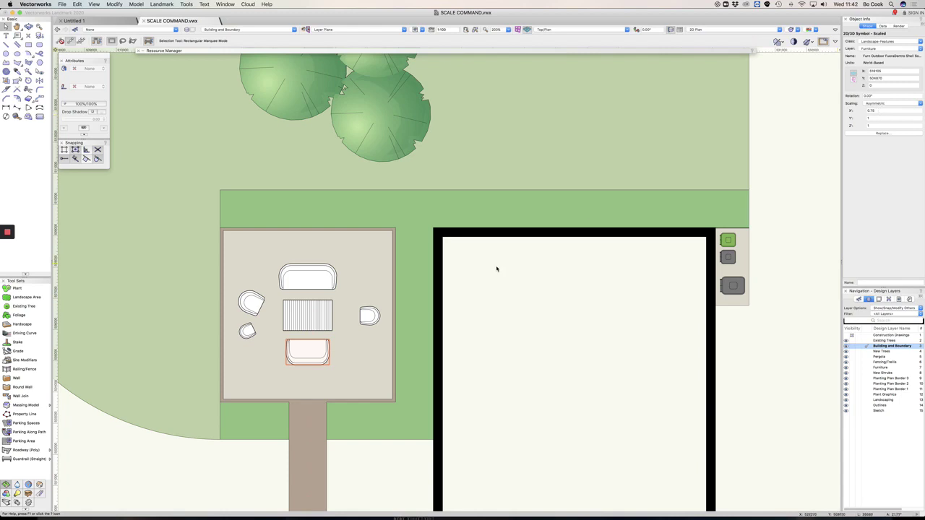
pyautogui.click(317, 276)
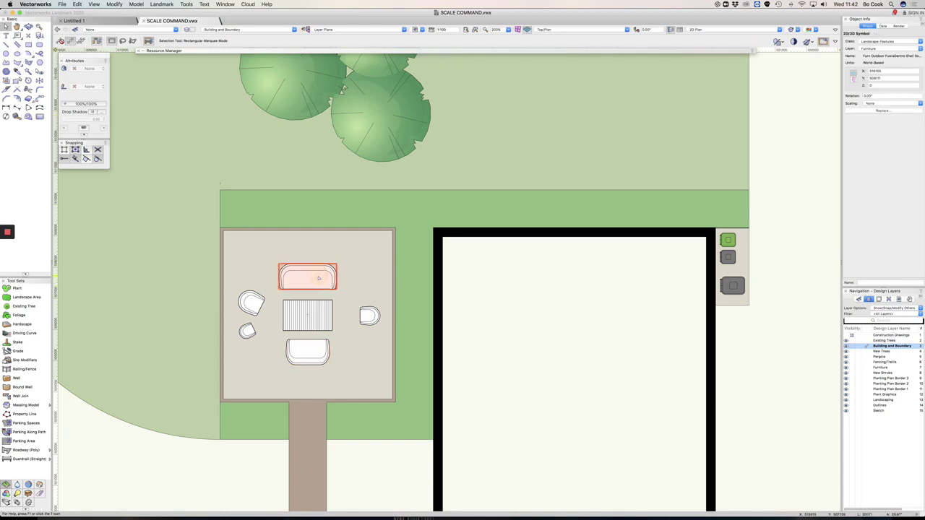
pyautogui.click(306, 354)
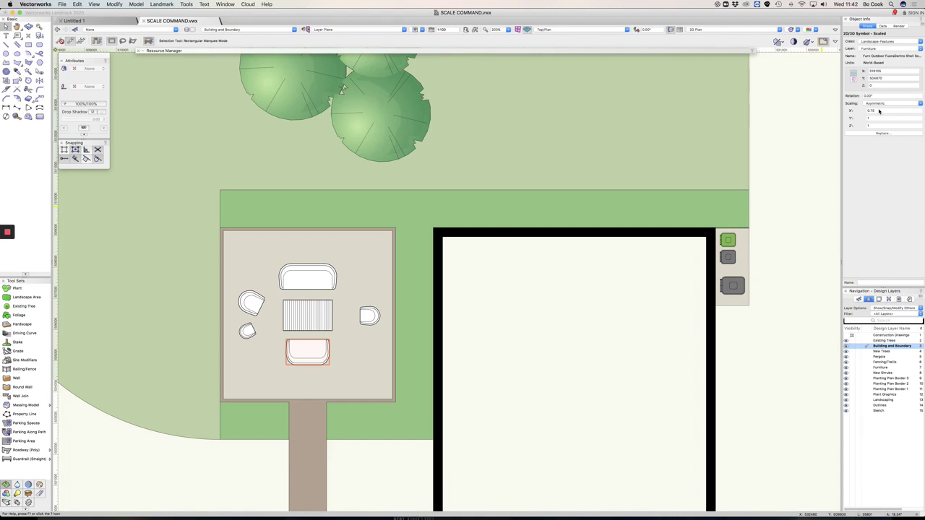
pyautogui.click(320, 284)
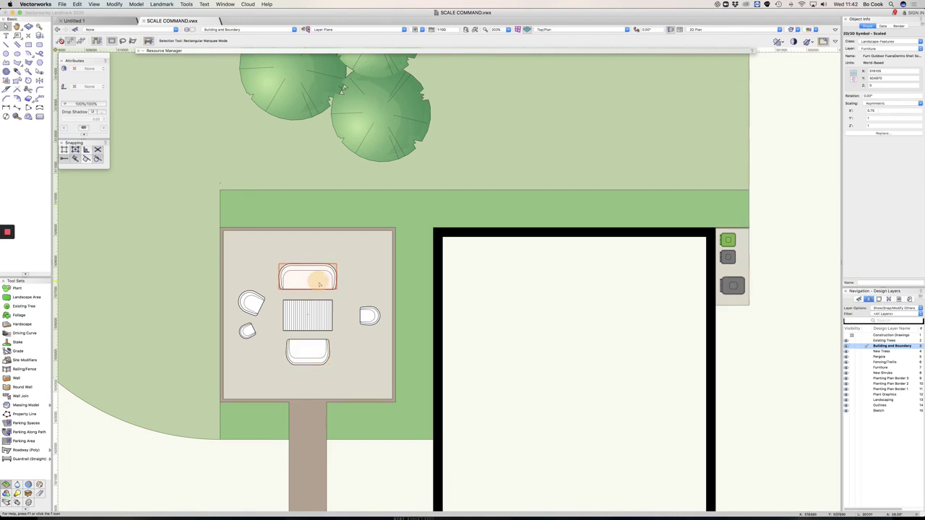
pyautogui.click(308, 351)
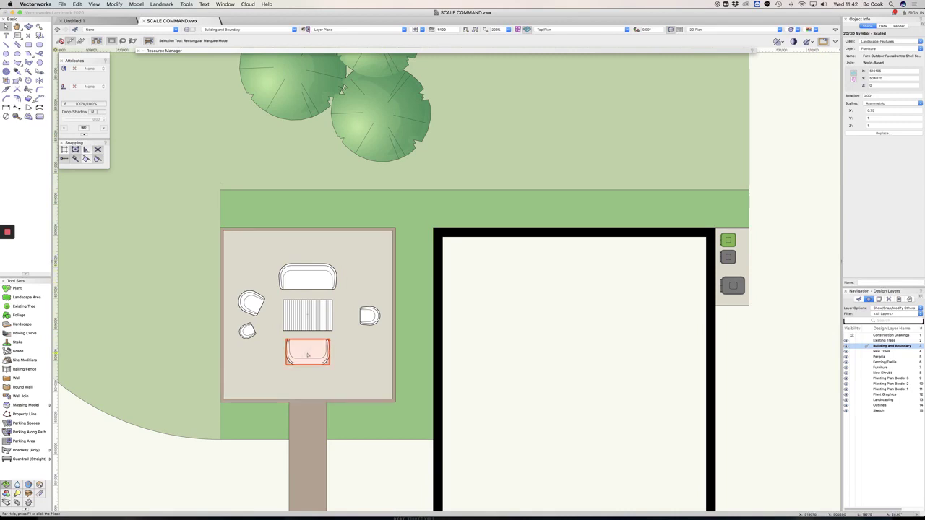
pyautogui.keyDown('shift'); pyautogui.click(313, 282); pyautogui.keyUp('shift')
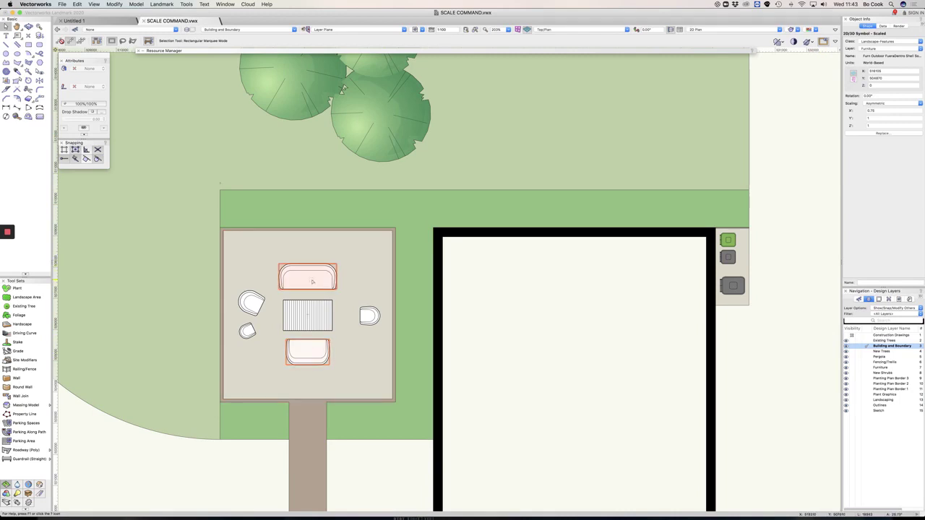
pyautogui.keyDown('shift'); pyautogui.click(307, 278); pyautogui.keyUp('shift')
pyautogui.keyDown('shift'); pyautogui.click(369, 315); pyautogui.keyUp('shift')
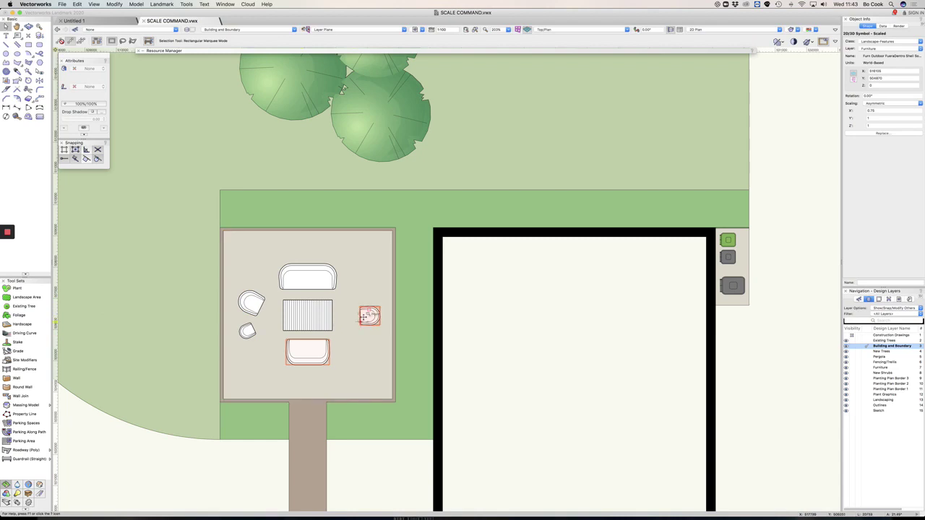
pyautogui.keyDown('shift'); pyautogui.click(250, 302); pyautogui.keyUp('shift')
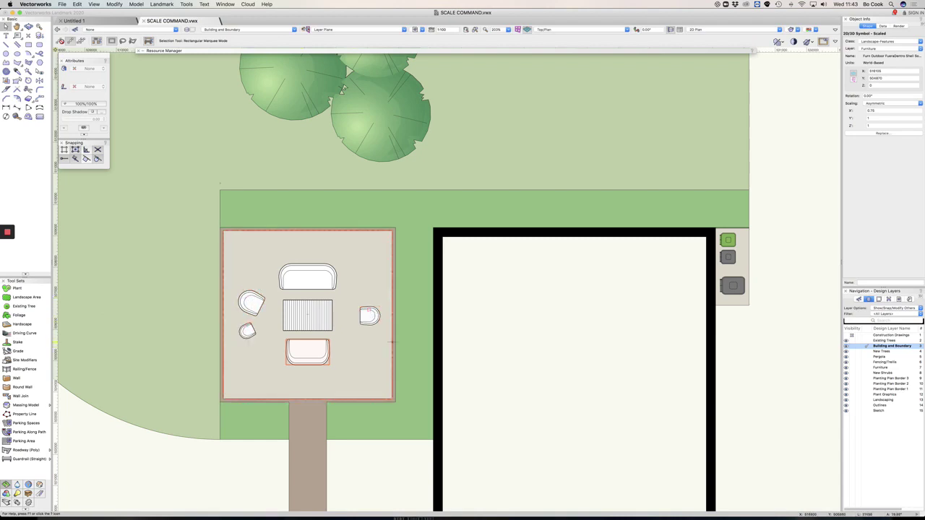
pyautogui.click(369, 315)
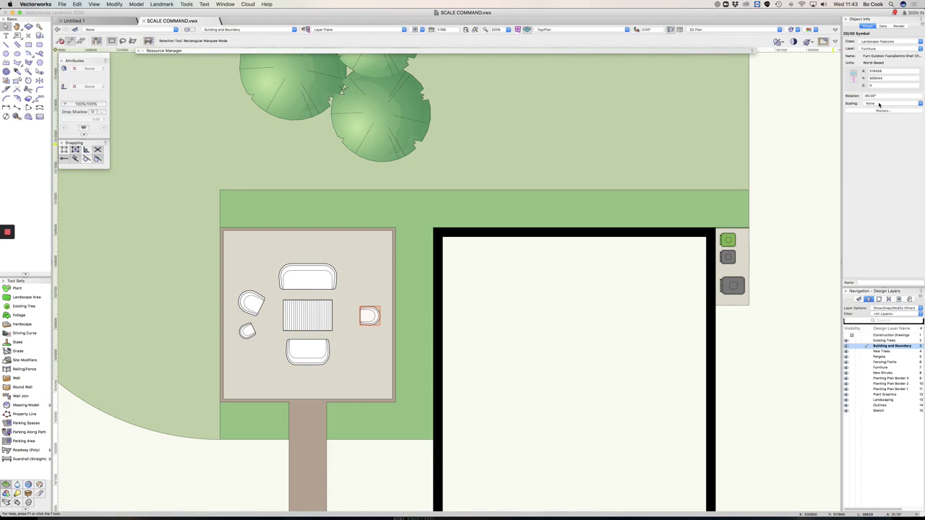
# Set the diameter variation of the three-tree plant group on the lawn to Fixed
pyautogui.scroll(-3, 479, 324)
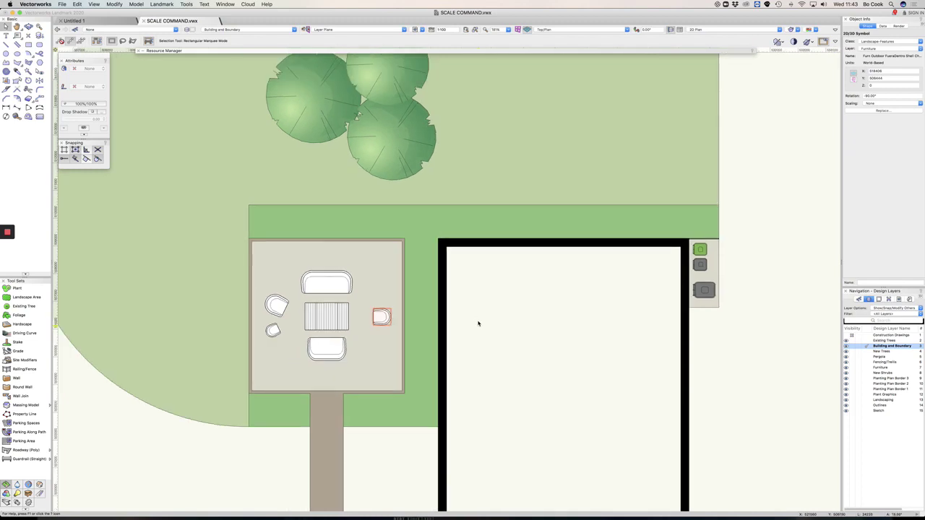
pyautogui.click(442, 181)
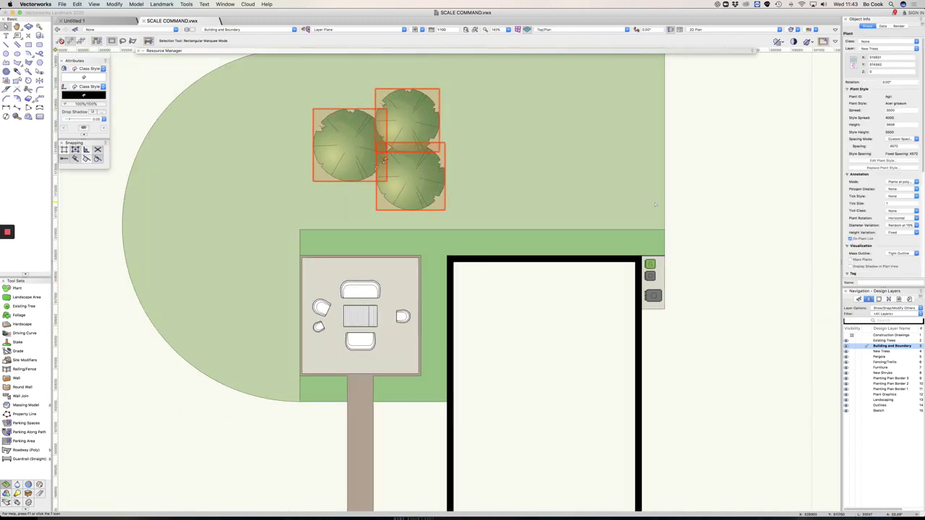
pyautogui.click(912, 225)
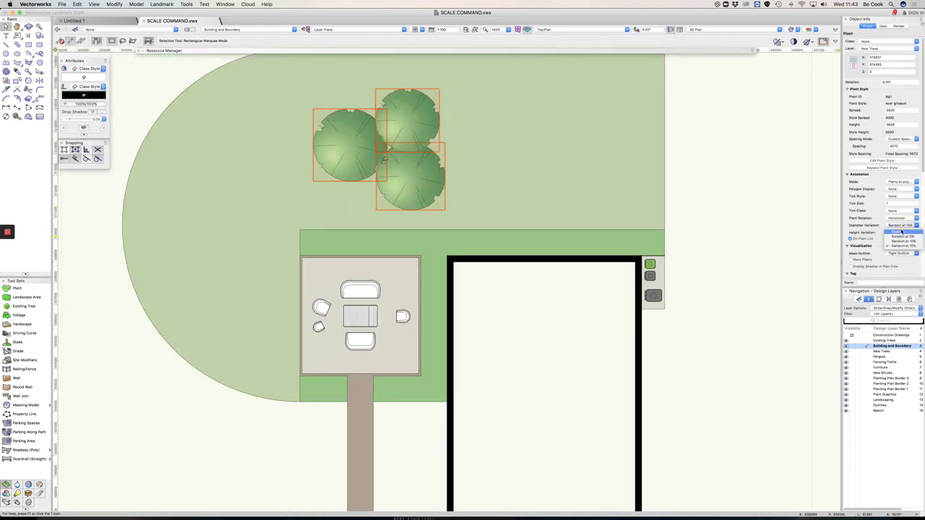
pyautogui.click(899, 219)
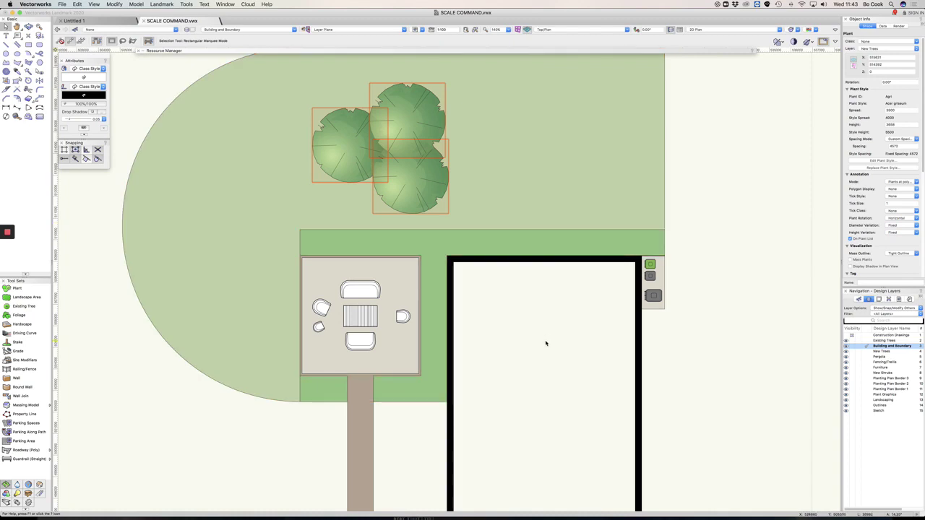
# Set the tree group's diameter variation to Random at 5%
pyautogui.moveTo(547, 345); pyautogui.dragTo(518, 411, button='middle')
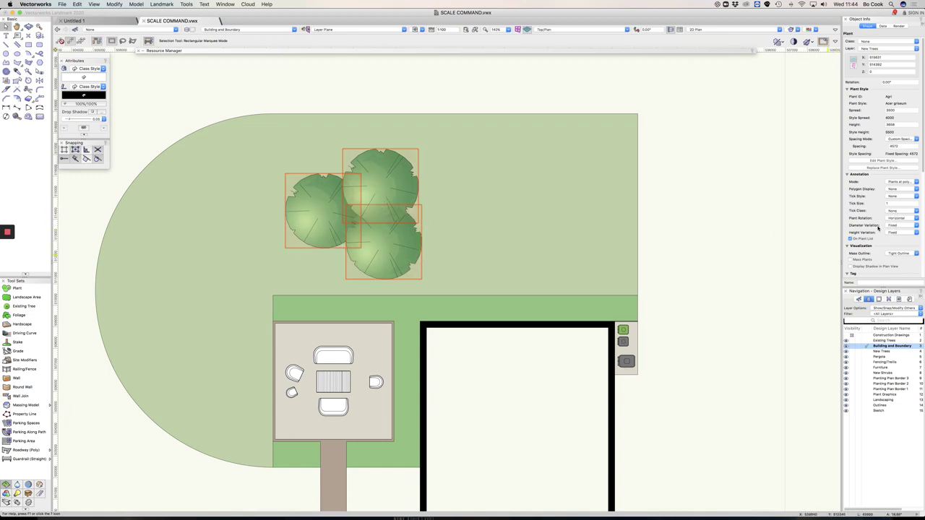
pyautogui.click(896, 232)
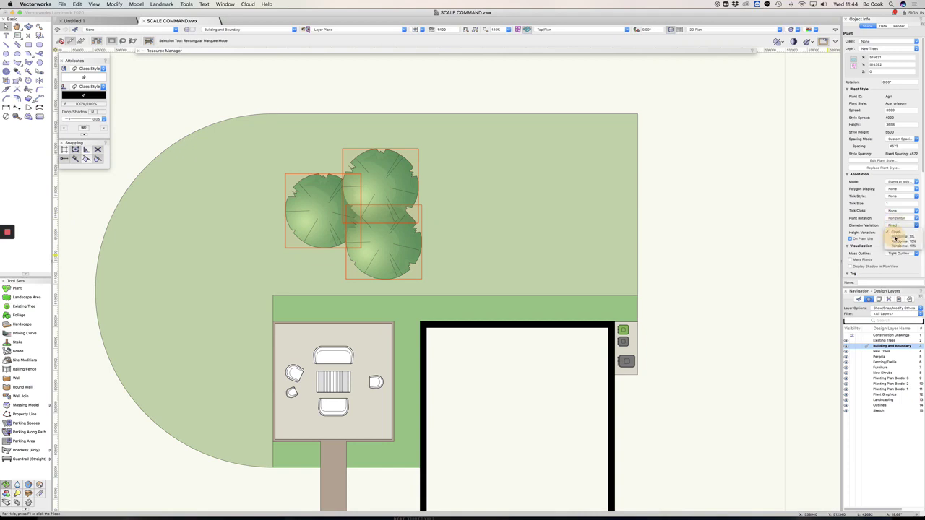
pyautogui.click(896, 238)
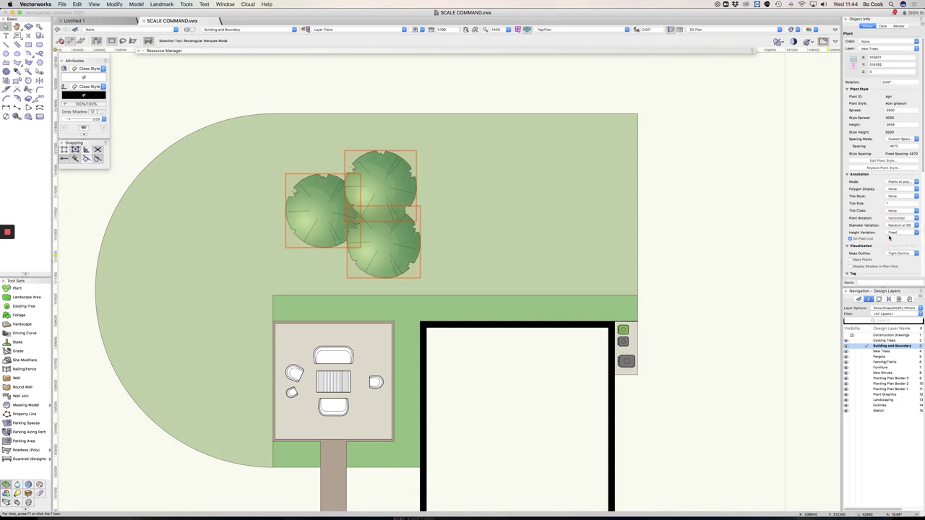
# Raise the tree group's diameter variation to Random at 10% and finally to Random at 15%
pyautogui.click(898, 231)
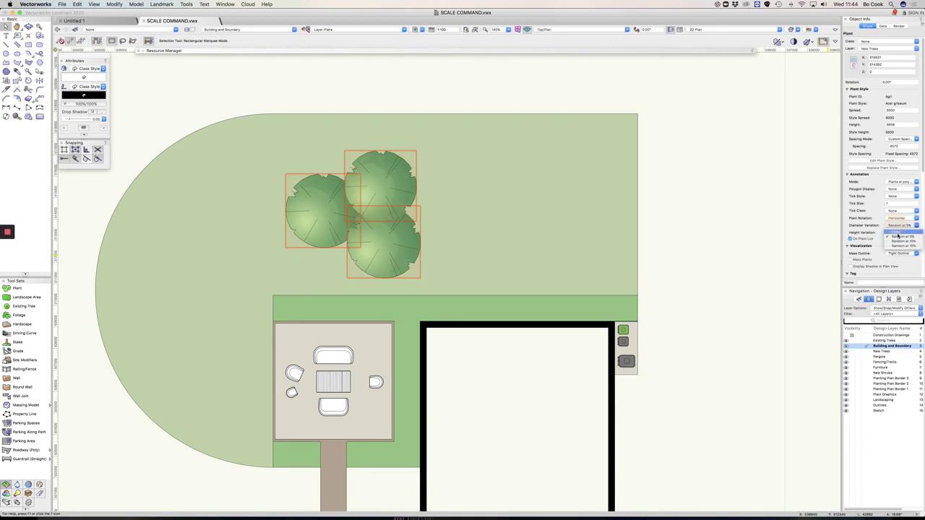
pyautogui.click(894, 241)
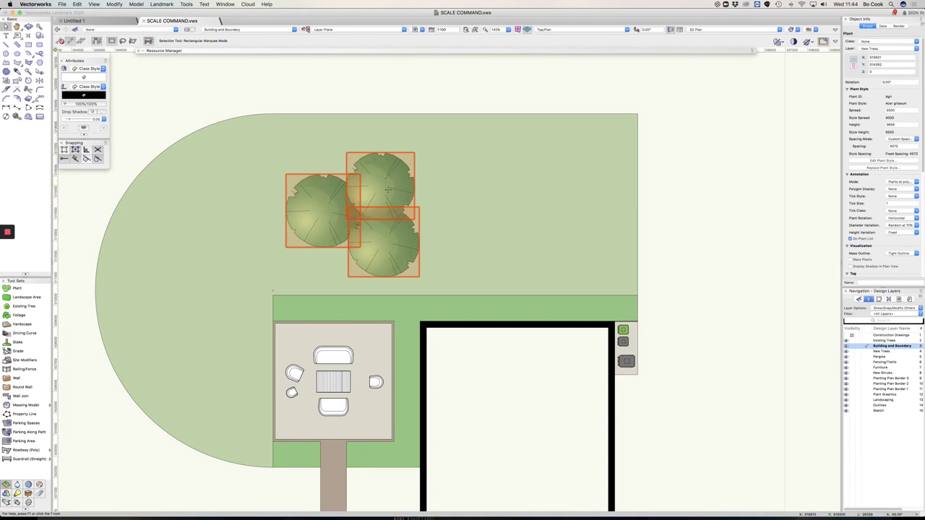
pyautogui.click(902, 225)
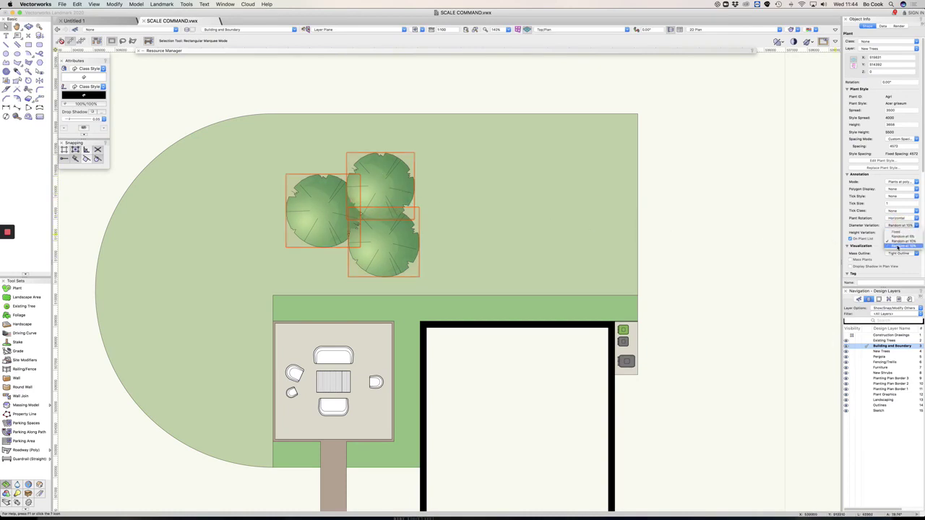
pyautogui.click(898, 247)
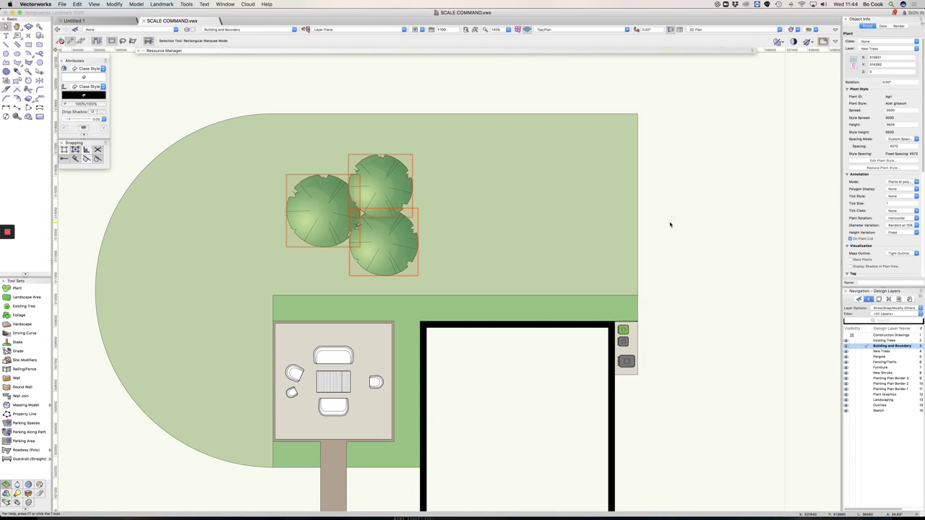
# Locate the garden plan beside the imported PDF page and select its three-tree plant group
pyautogui.scroll(-2, 639, 232)
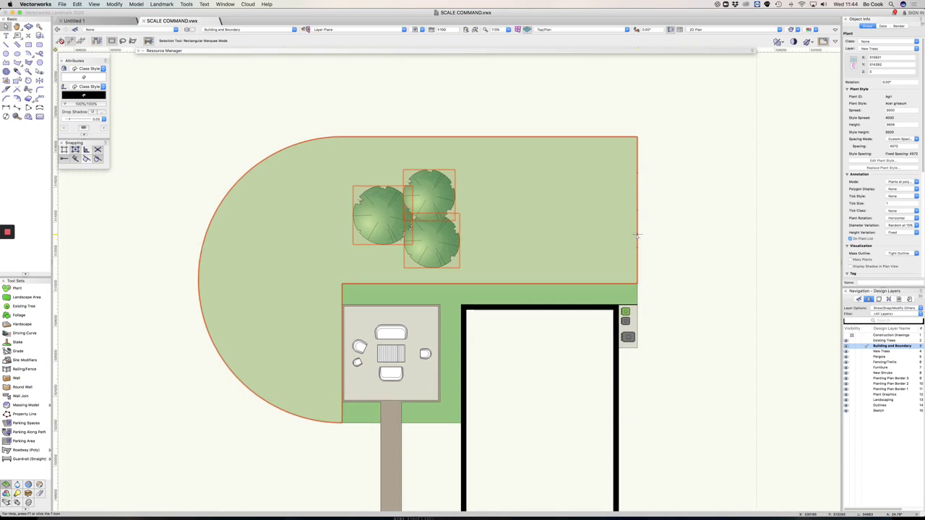
pyautogui.scroll(-7, 638, 236)
pyautogui.moveTo(105, 272); pyautogui.dragTo(448, 266)
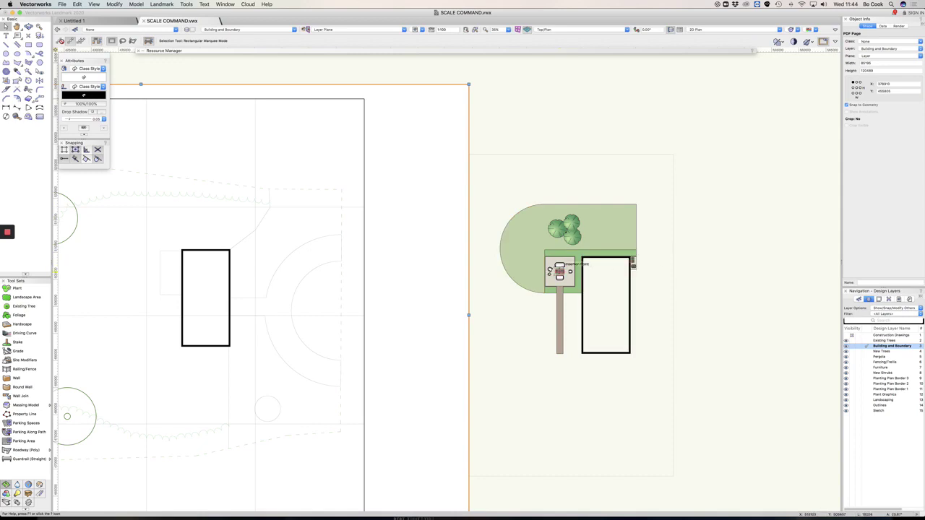
pyautogui.click(564, 229)
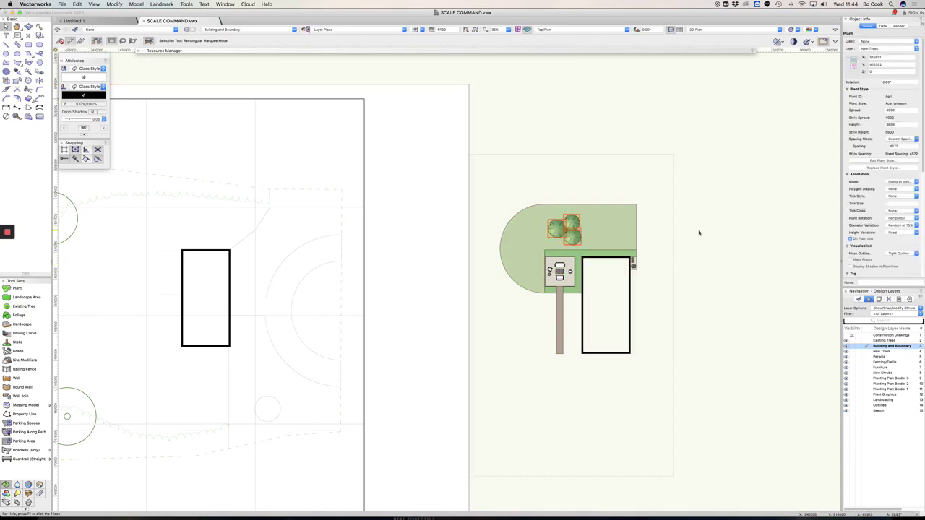